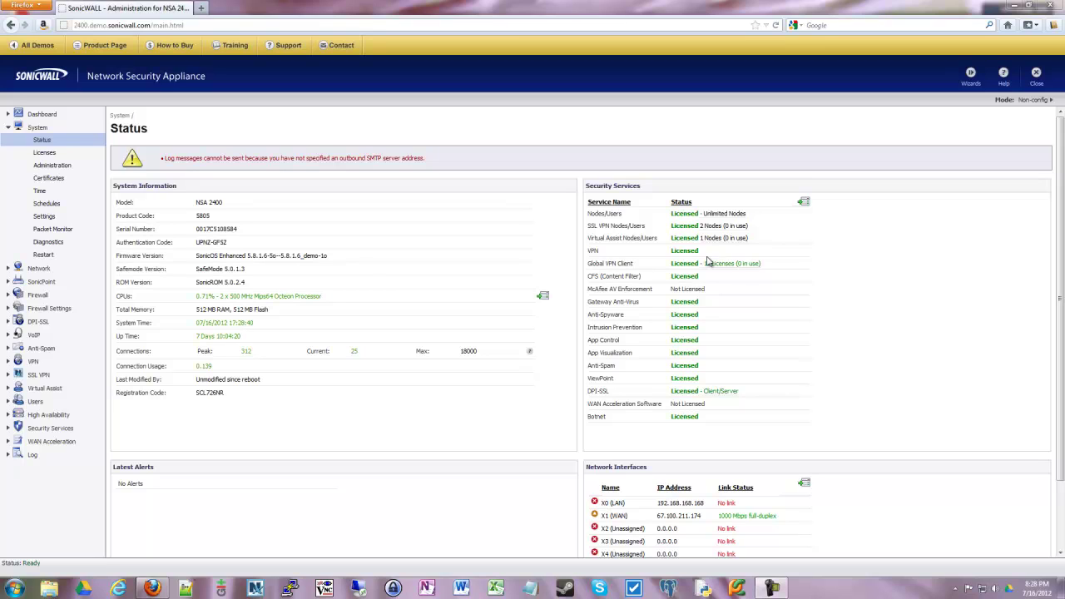
# - Go to Security Services > Content Filter to view the content filter settings
pyautogui.click(50, 430)
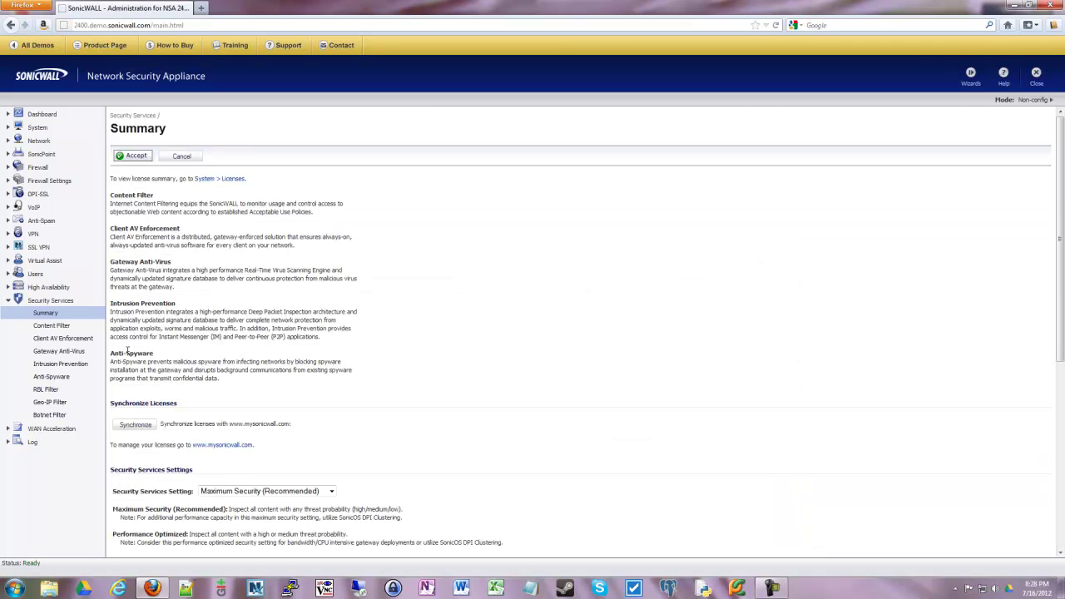
pyautogui.click(56, 327)
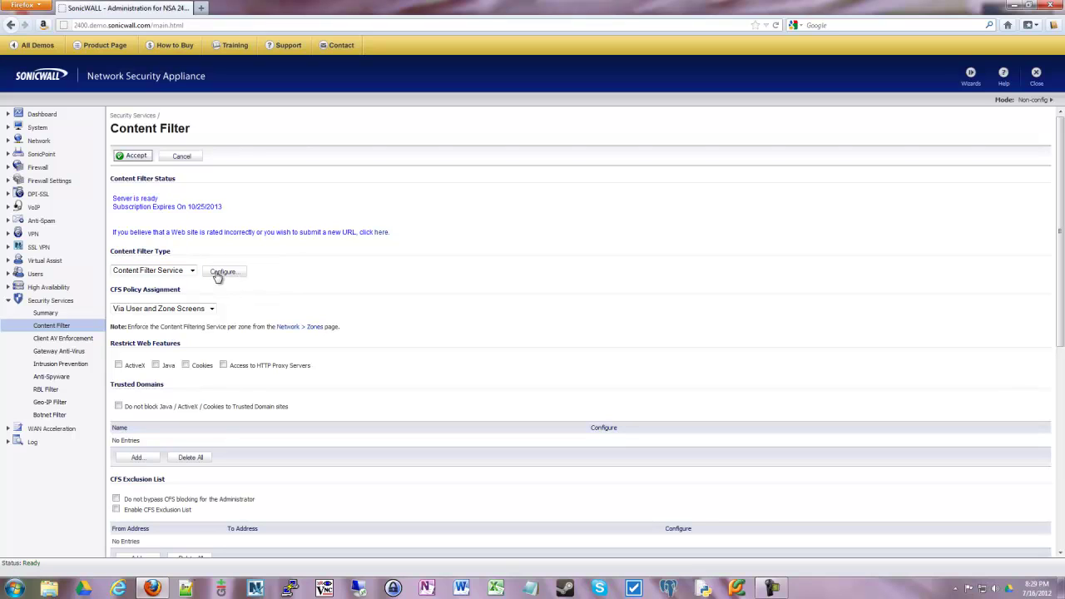
# - Open the content filter's Configure properties window and move it fully into view
pyautogui.click(225, 273)
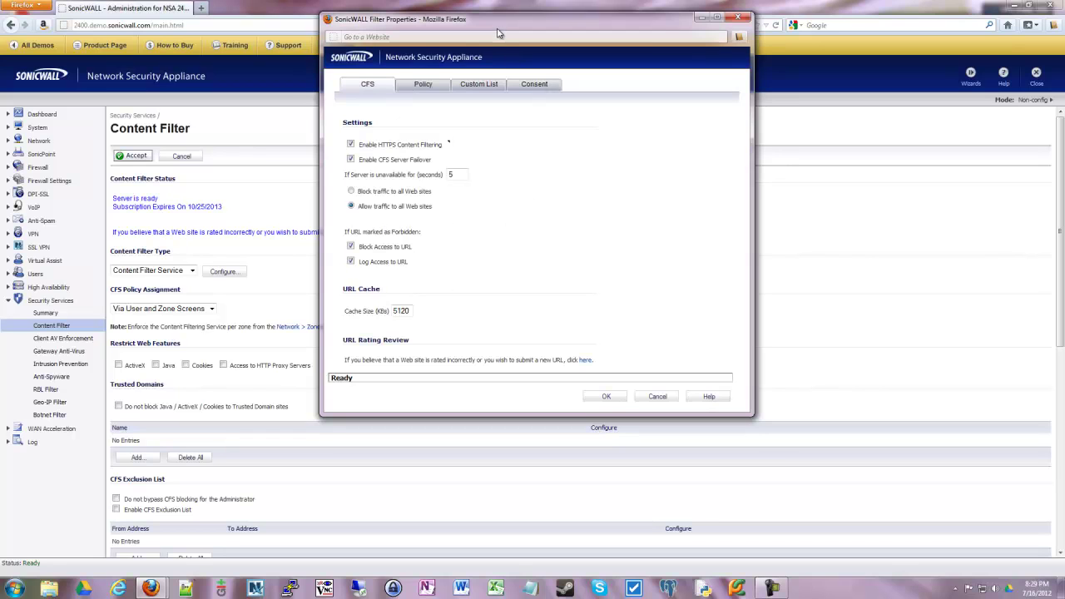
pyautogui.moveTo(498, 33); pyautogui.dragTo(500, 92)
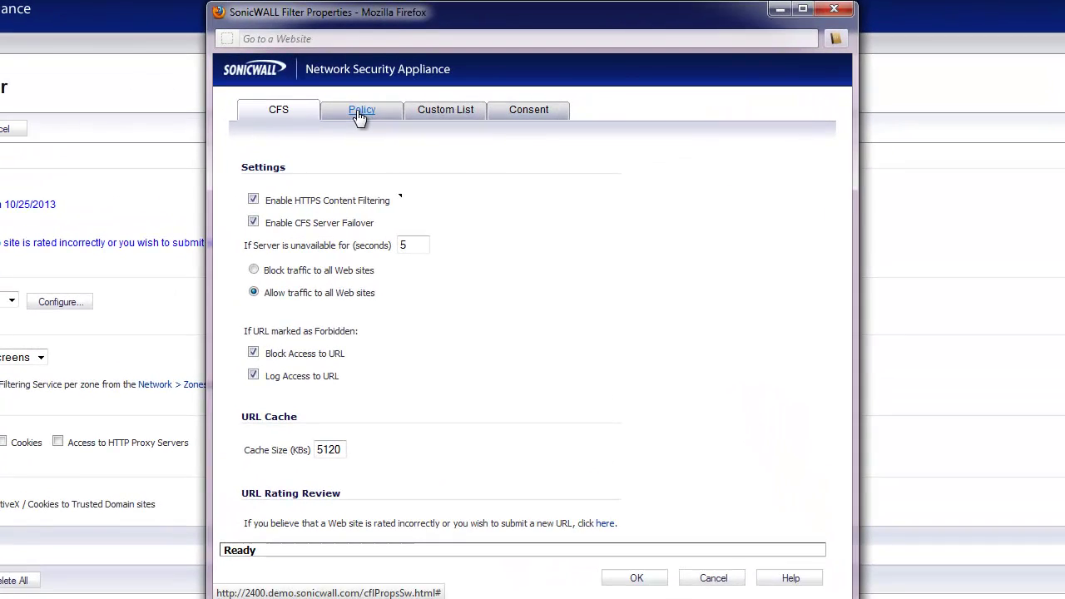
# - On the Custom List tab, try adding facebook.com as a forbidden domain, then dismiss the entry window
pyautogui.click(373, 118)
pyautogui.click(461, 121)
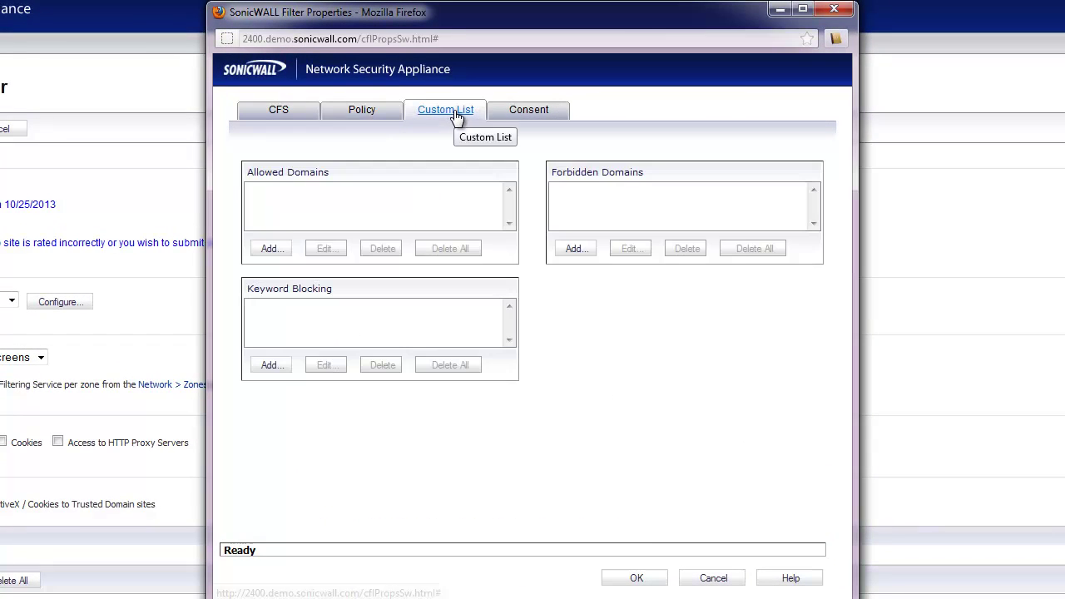
pyautogui.click(582, 251)
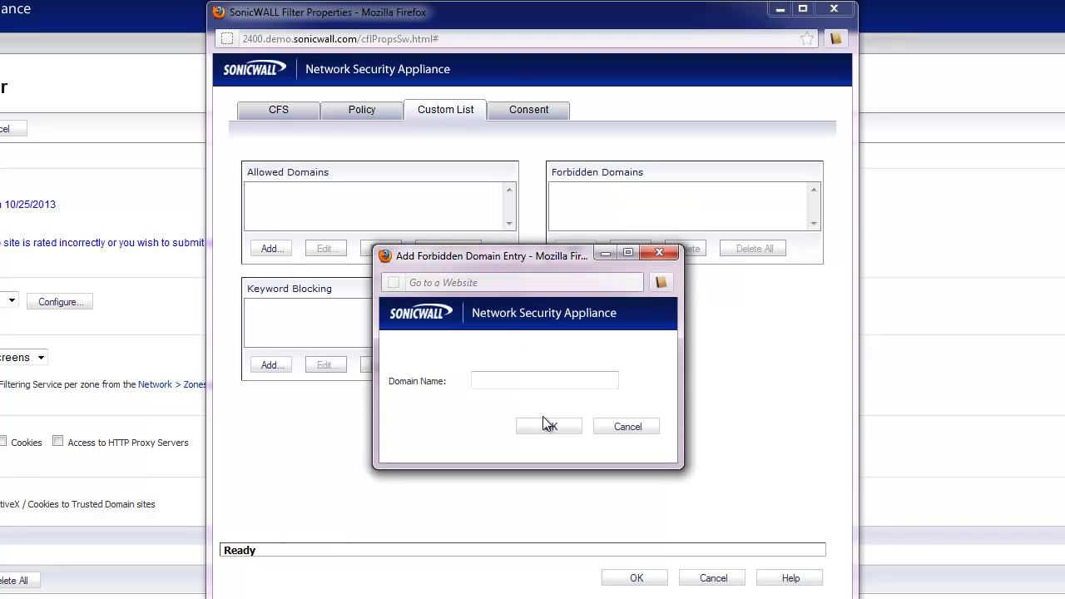
pyautogui.write('f')
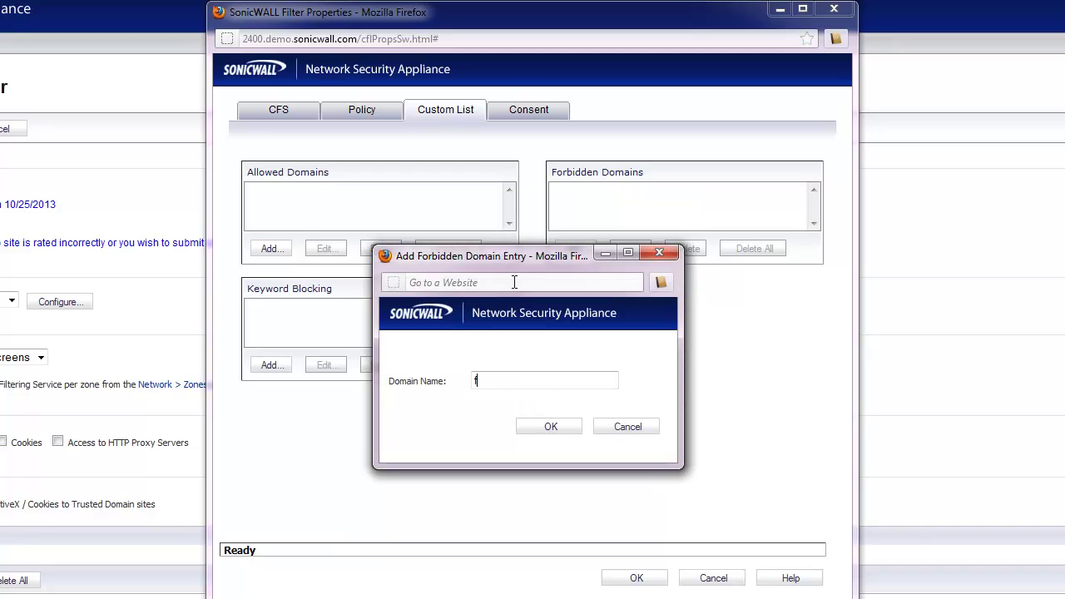
pyautogui.write('acebook.com')
pyautogui.press('Tab')
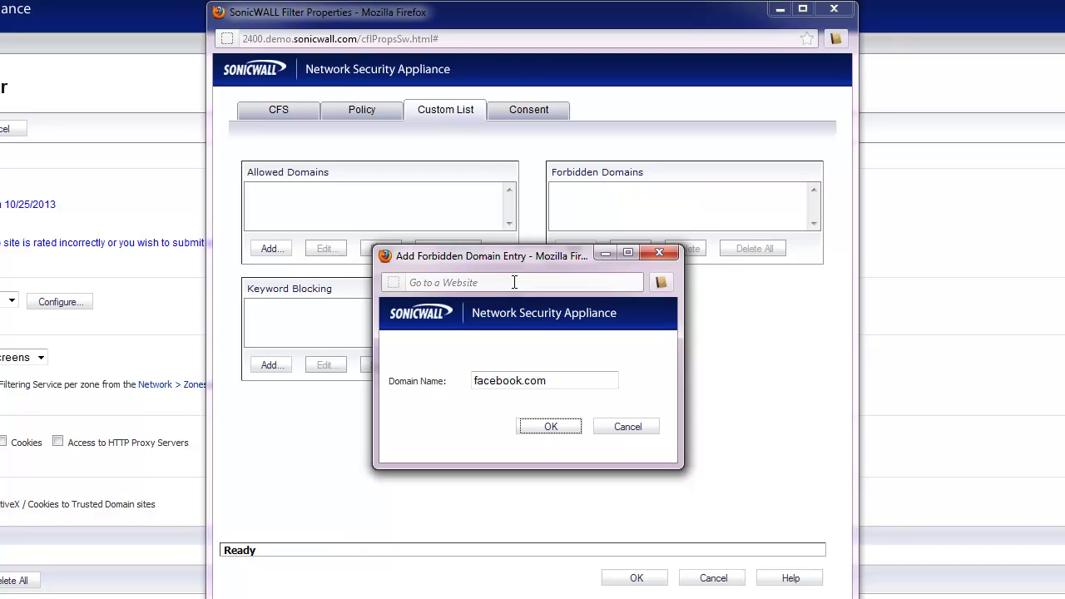
pyautogui.click(532, 430)
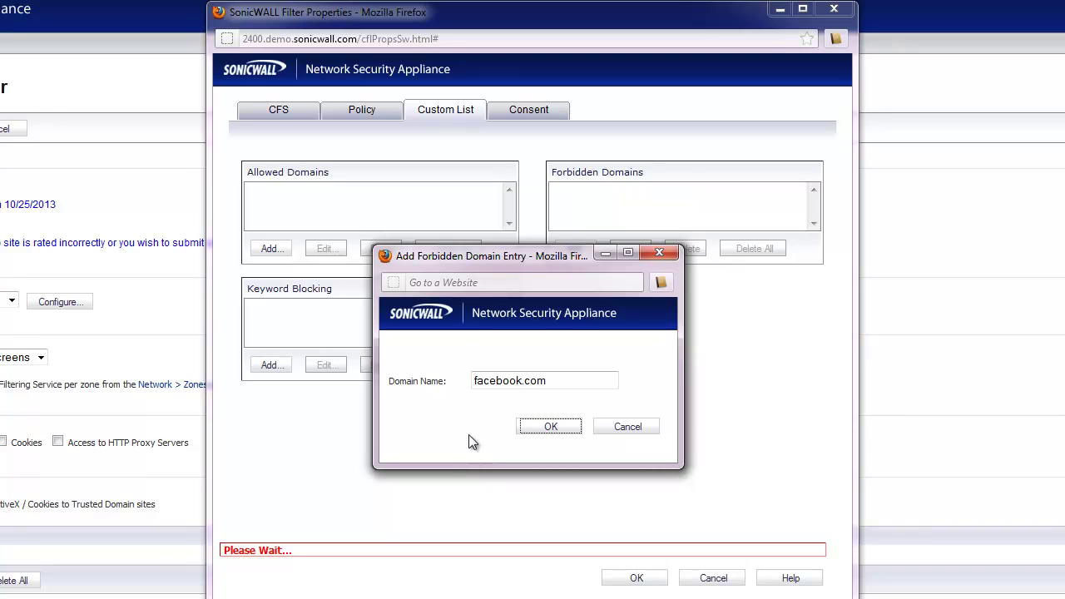
pyautogui.click(618, 436)
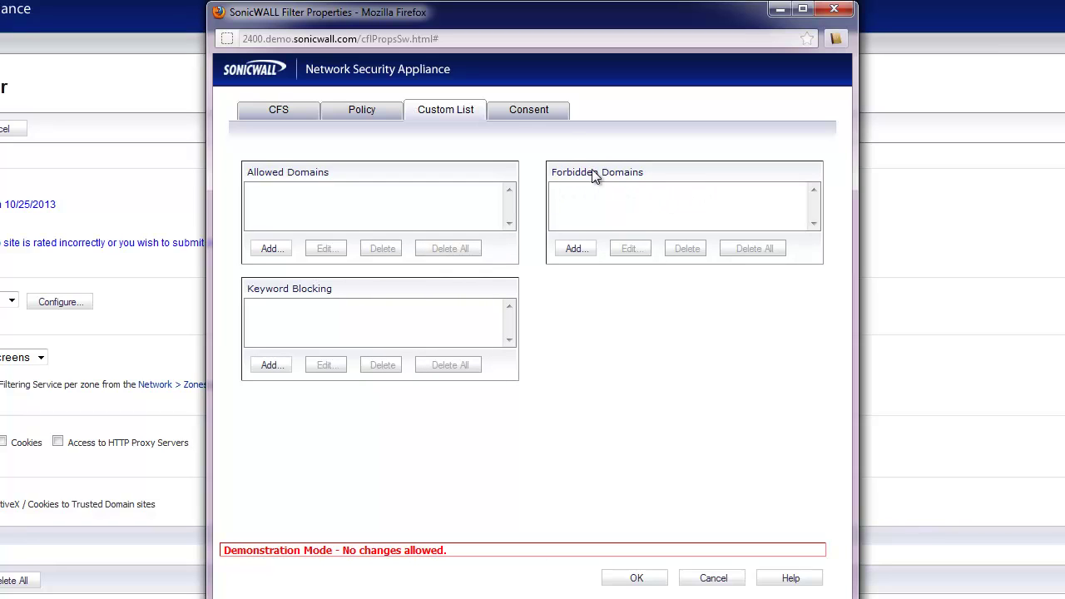
pyautogui.click(269, 111)
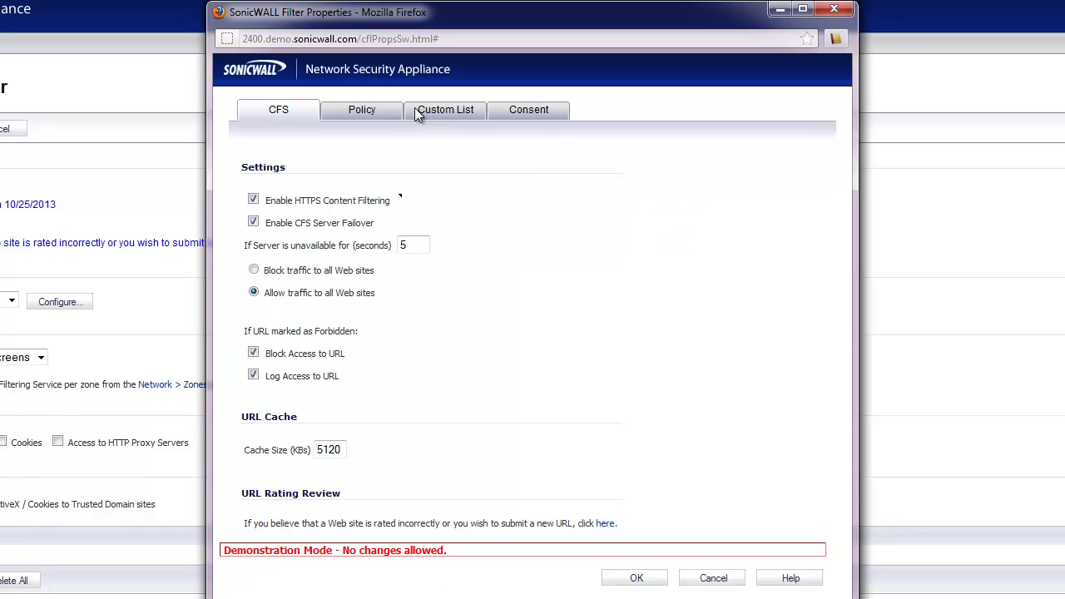
pyautogui.click(363, 111)
pyautogui.click(400, 216)
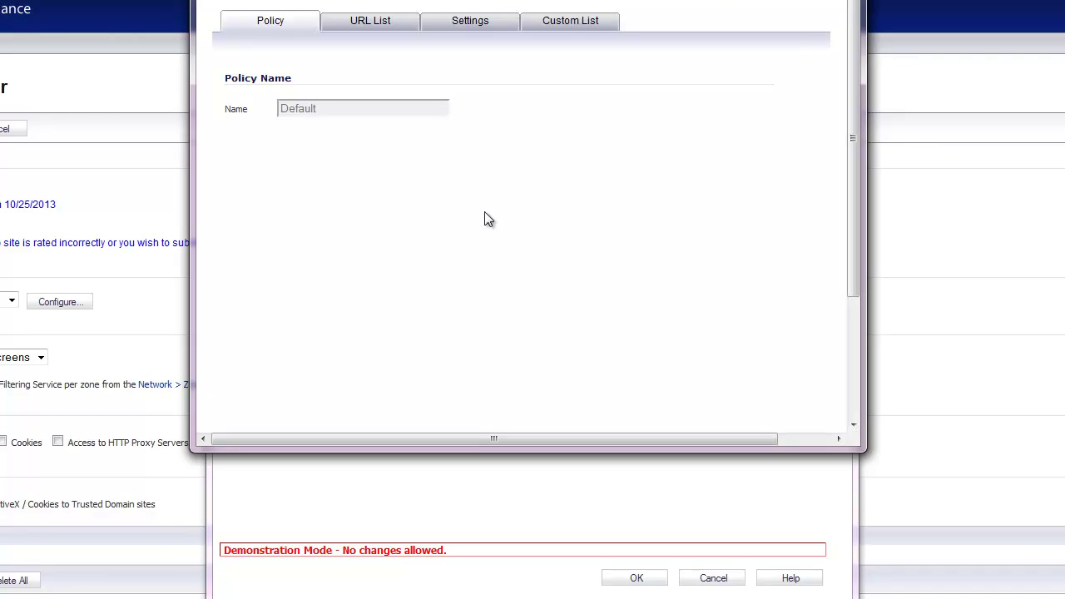
pyautogui.click(391, 27)
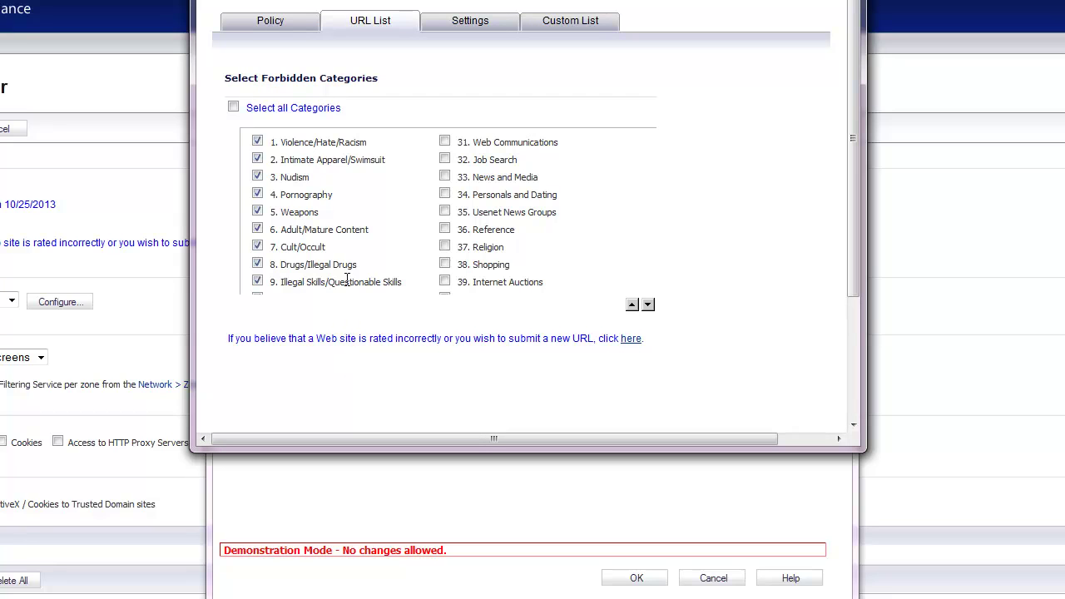
pyautogui.scroll(-3, 383, 224)
pyautogui.scroll(3, 647, 302)
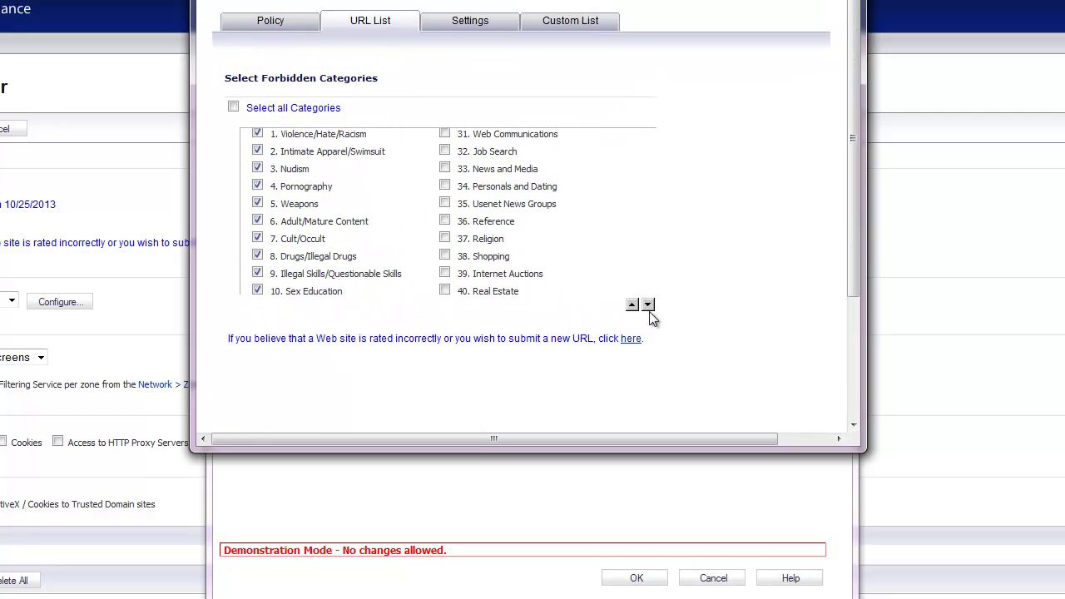
pyautogui.click(648, 305)
pyautogui.click(632, 305)
pyautogui.click(632, 305)
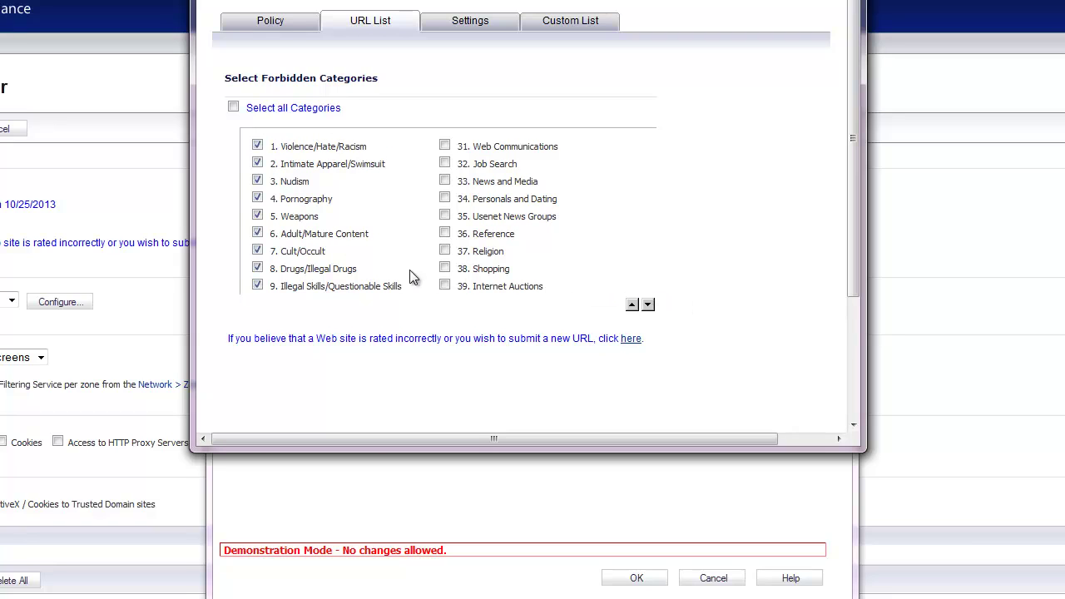
pyautogui.click(648, 305)
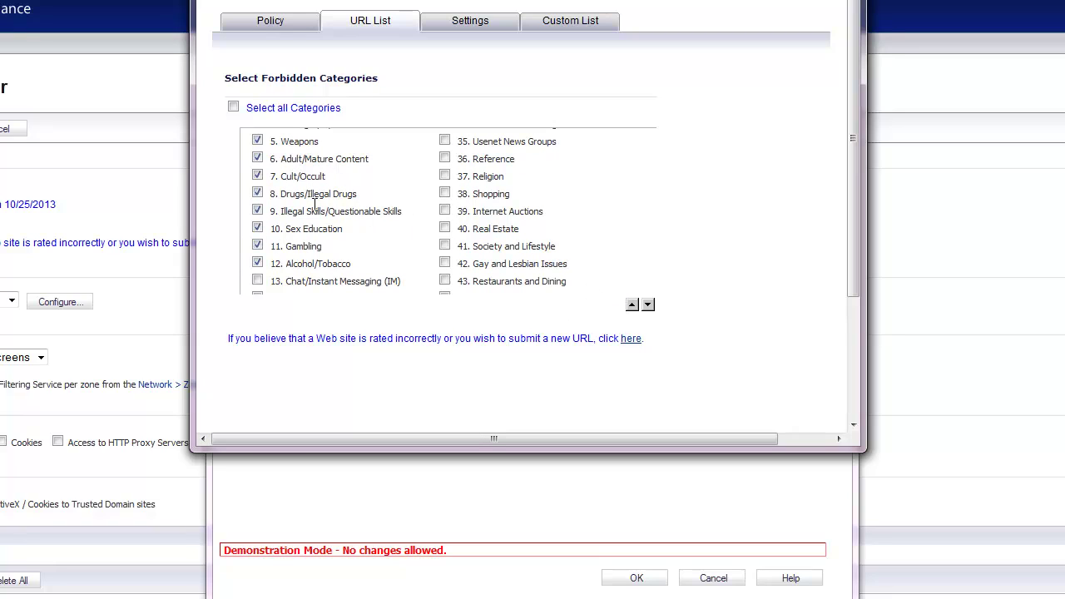
pyautogui.click(632, 305)
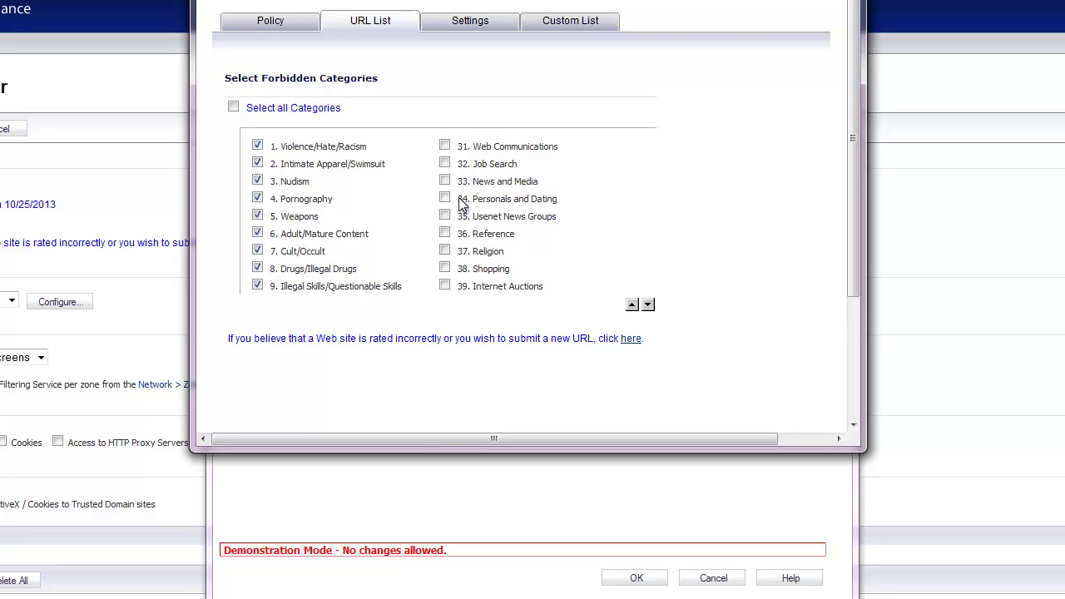
pyautogui.click(647, 304)
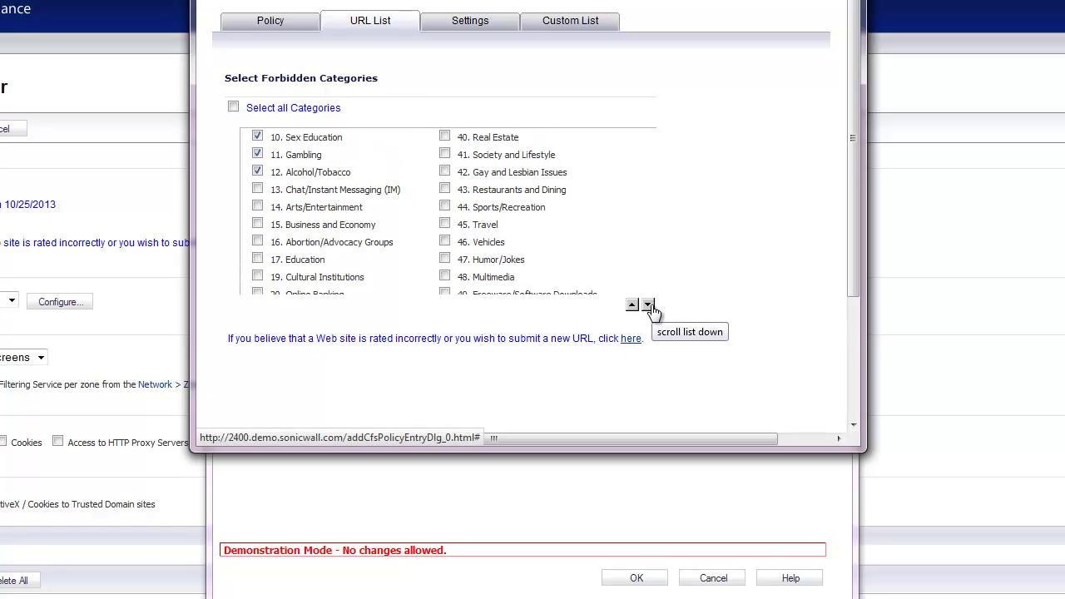
pyautogui.click(648, 305)
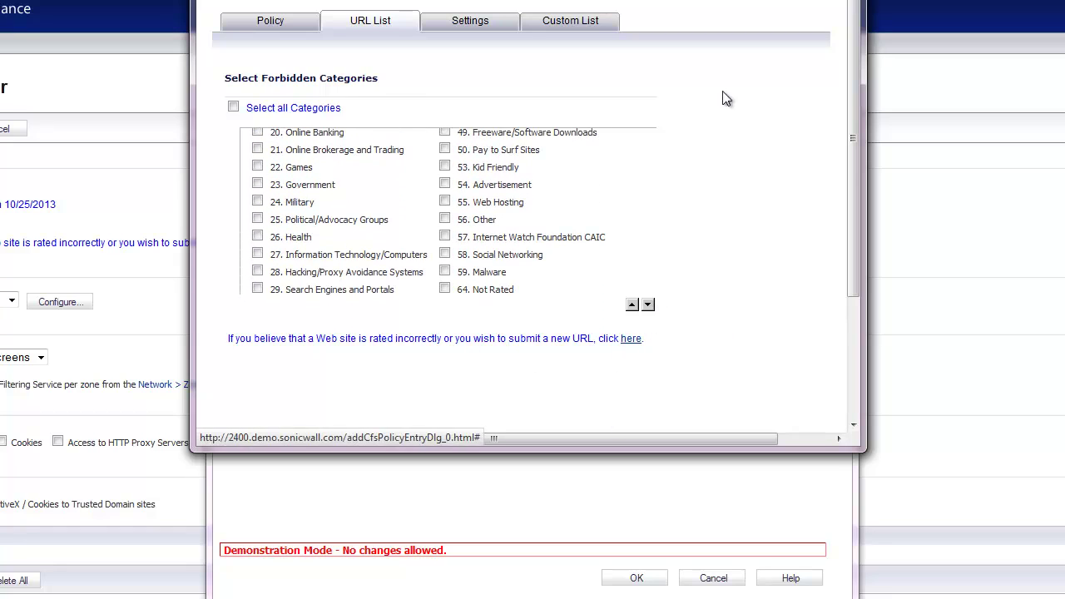
pyautogui.click(277, 25)
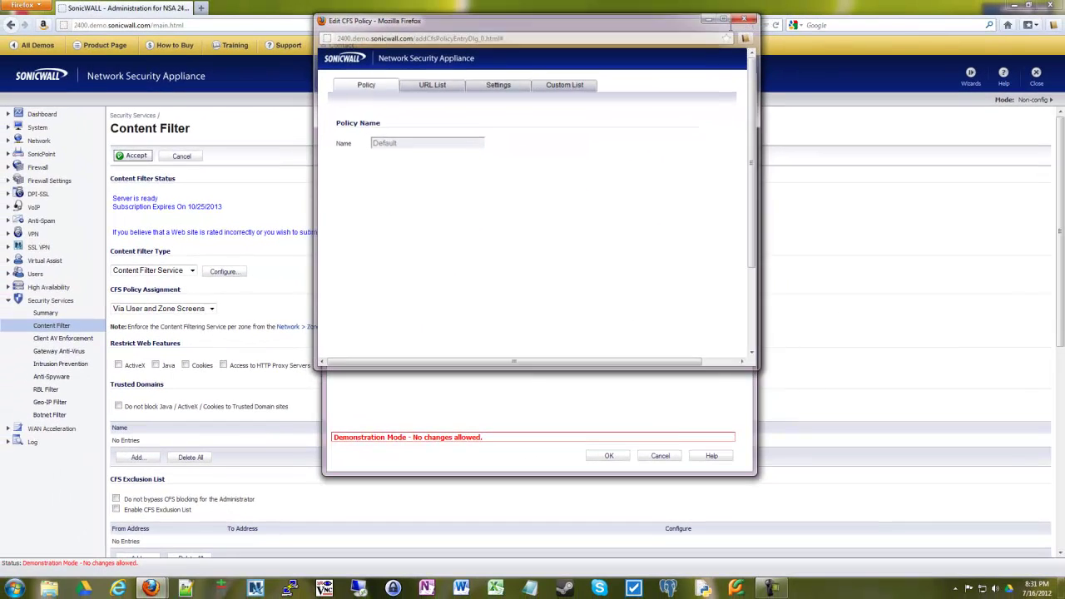
pyautogui.click(780, 0)
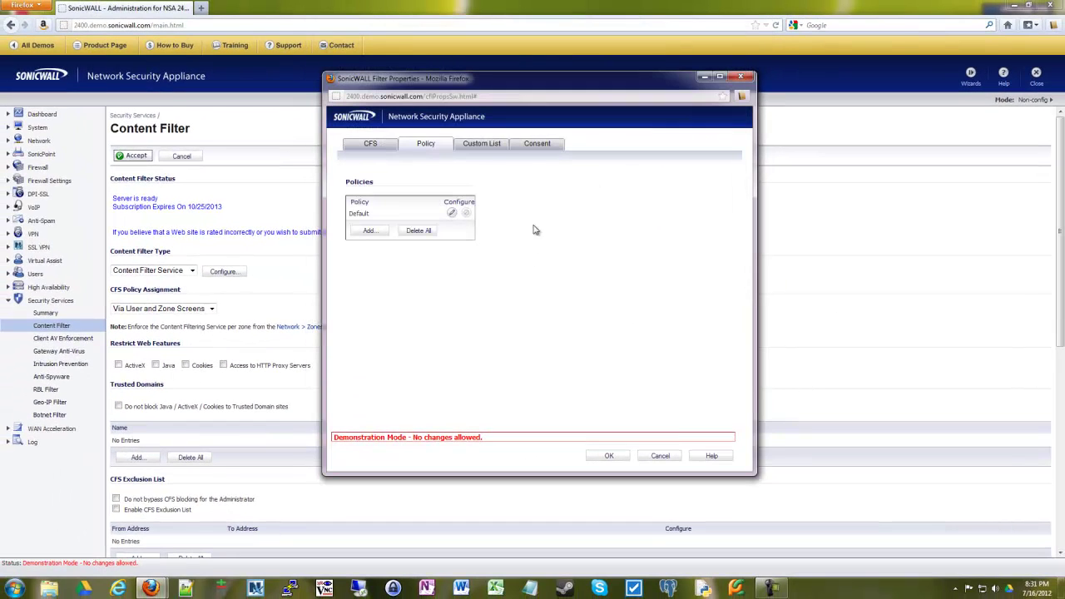
pyautogui.click(489, 148)
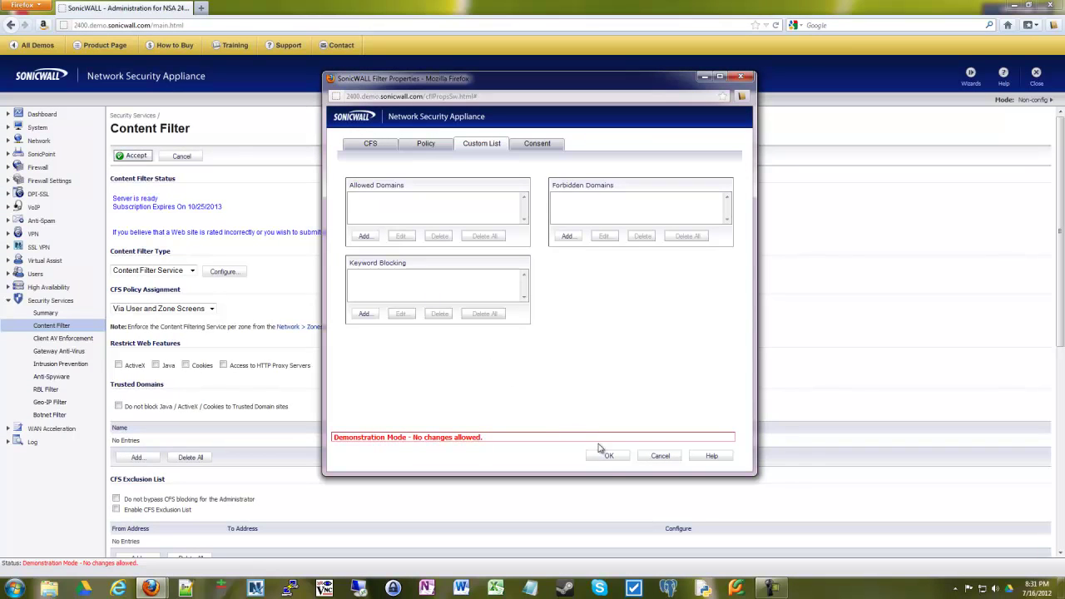
pyautogui.click(654, 458)
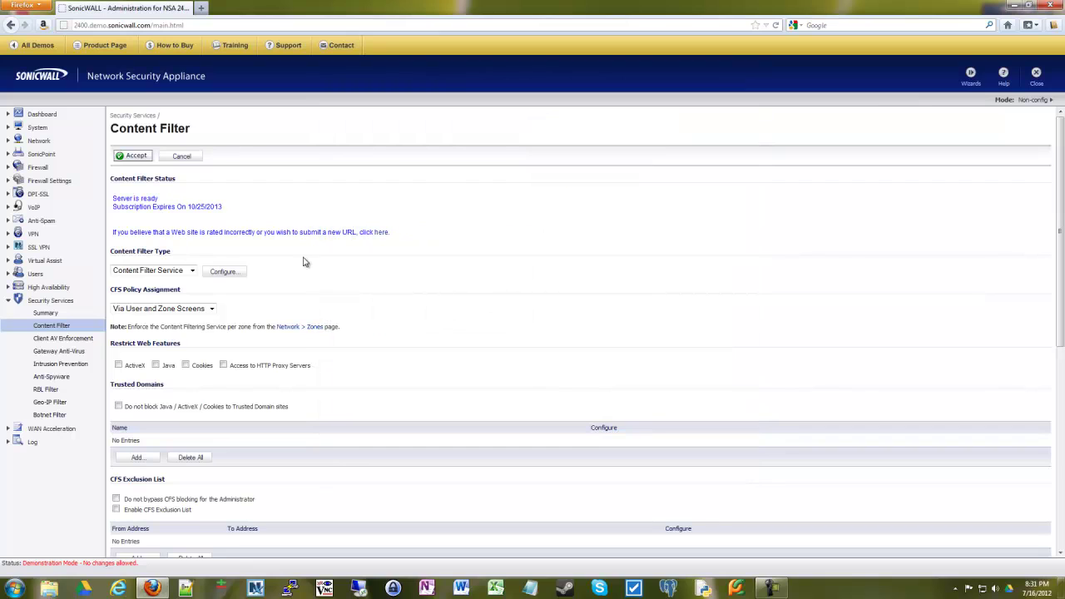
pyautogui.click(36, 142)
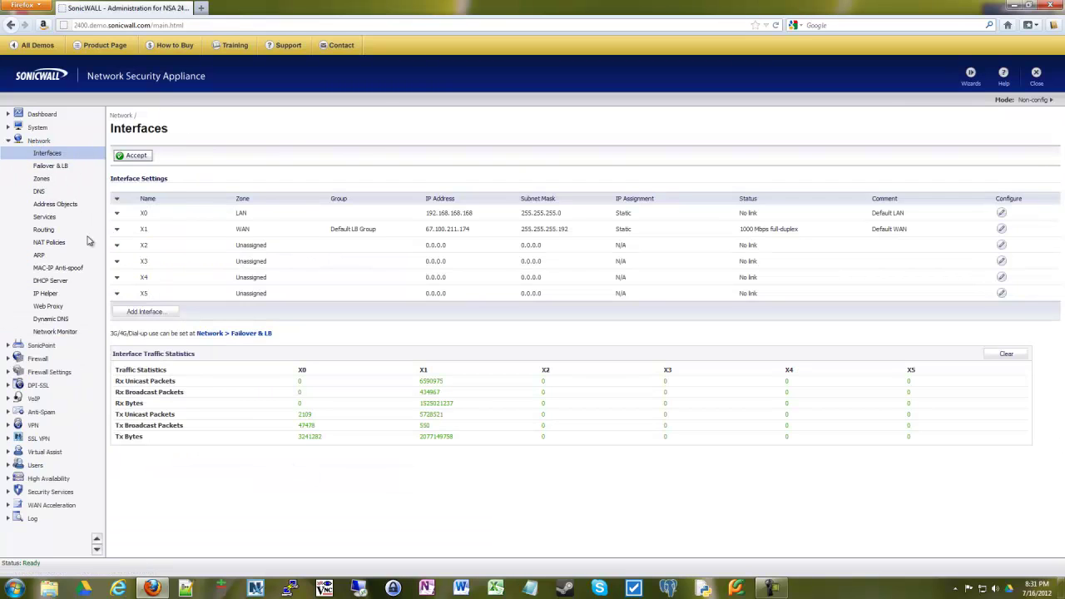
pyautogui.click(41, 180)
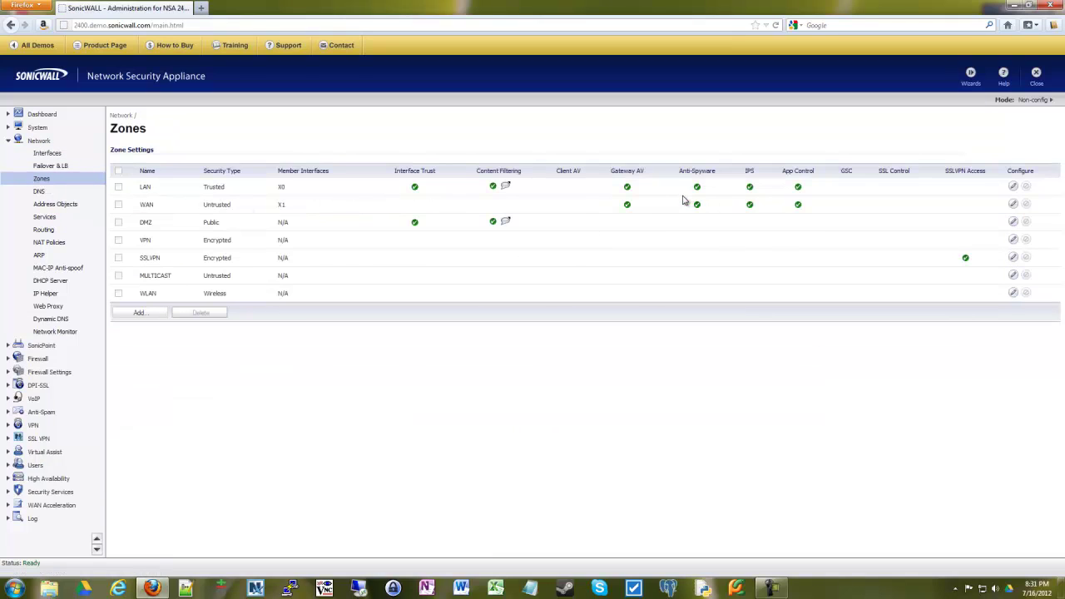
pyautogui.doubleClick(138, 187)
pyautogui.moveTo(486, 186); pyautogui.dragTo(515, 186)
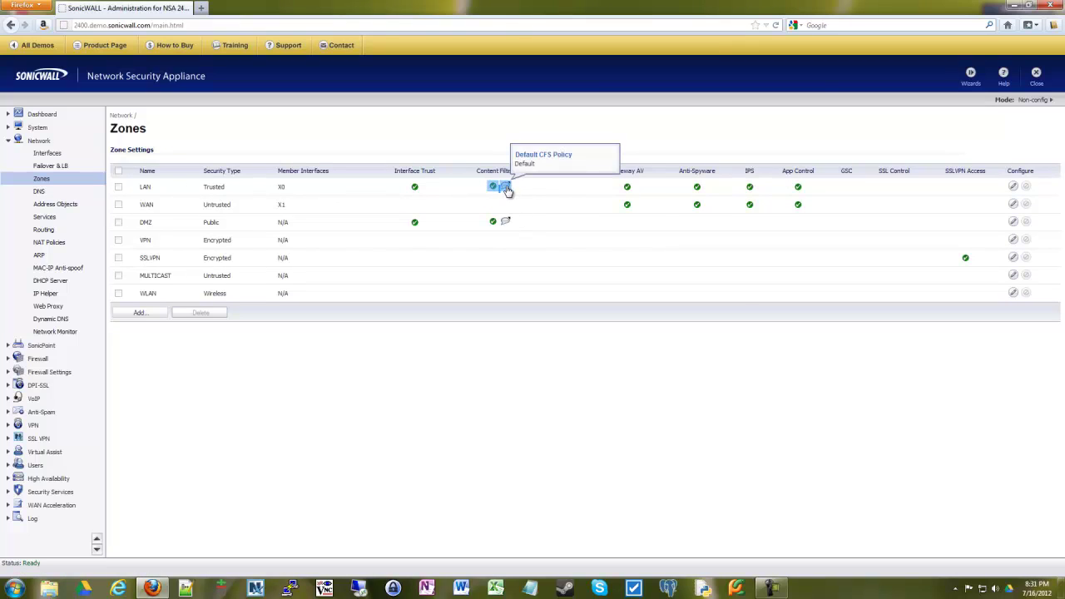
pyautogui.click(505, 189)
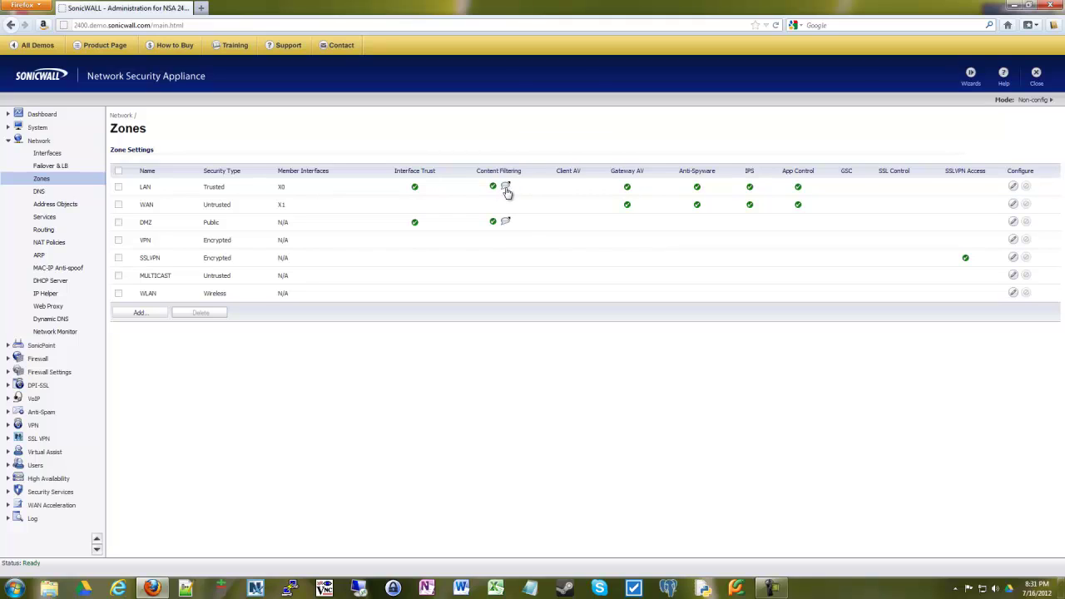
# - Go to Network > Address Objects and start adding a new address object
pyautogui.moveTo(505, 191)
pyautogui.click(58, 206)
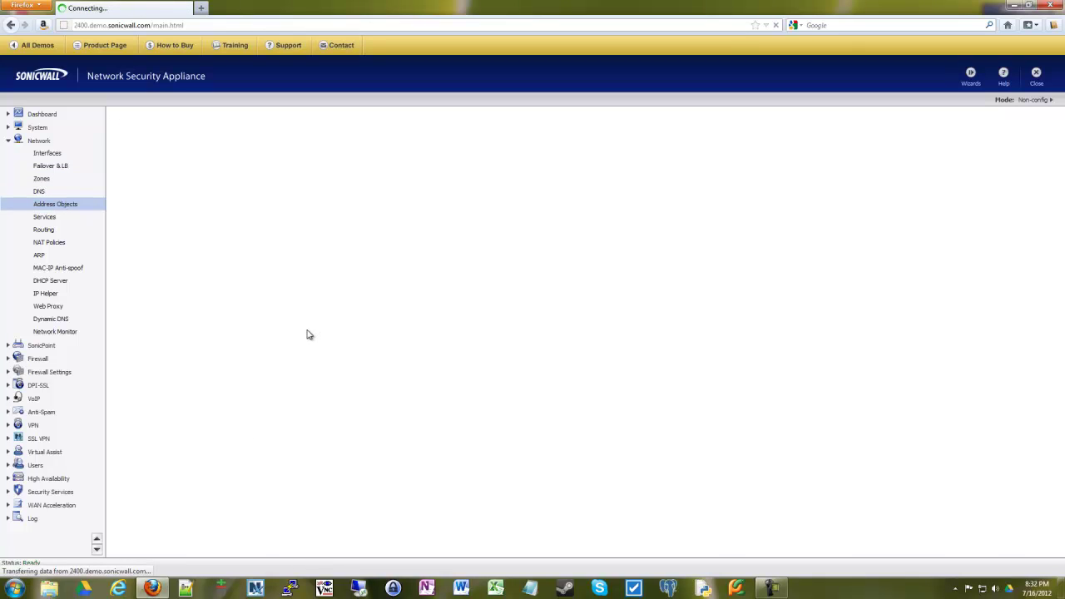
pyautogui.scroll(-10, 247, 305)
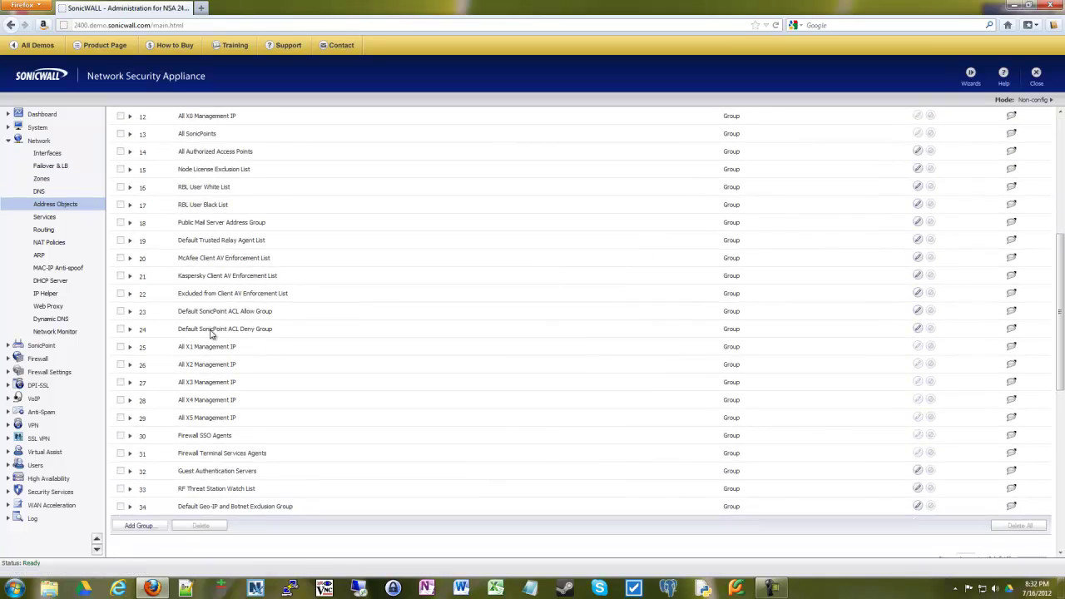
pyautogui.click(139, 228)
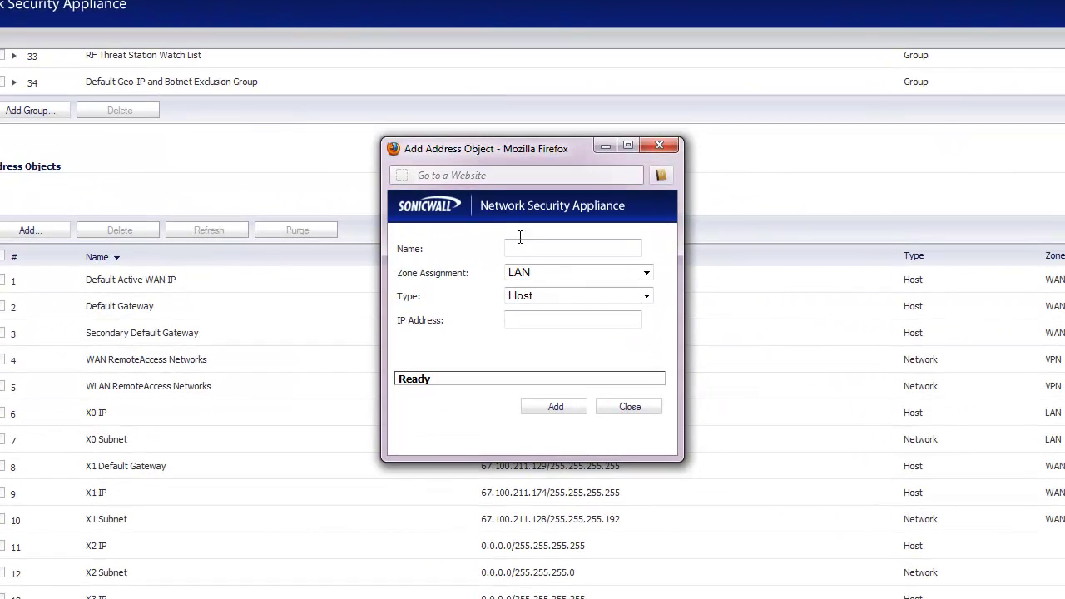
# - Name the object Facebook, with zone WAN, type FQDN and hostname facebook.com
pyautogui.click(551, 283)
pyautogui.write('Facebook')
pyautogui.click(516, 274)
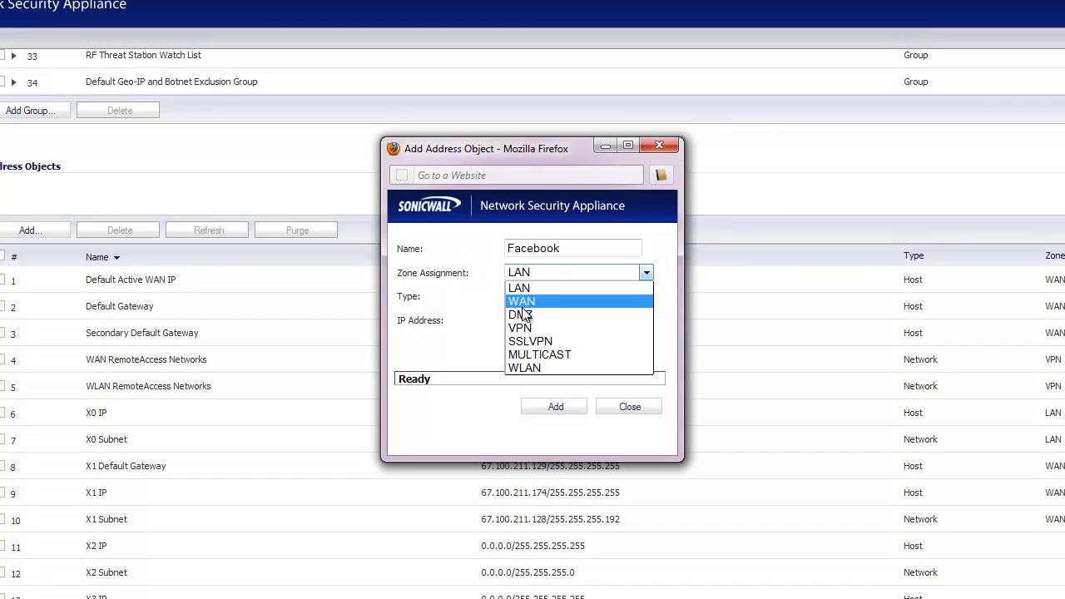
pyautogui.click(520, 302)
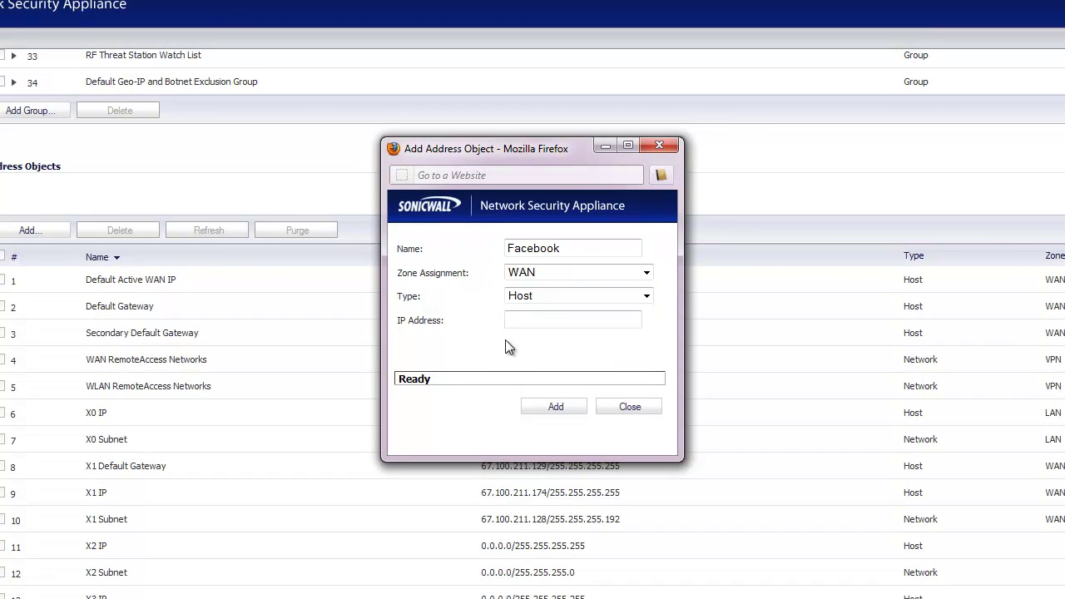
pyautogui.click(519, 296)
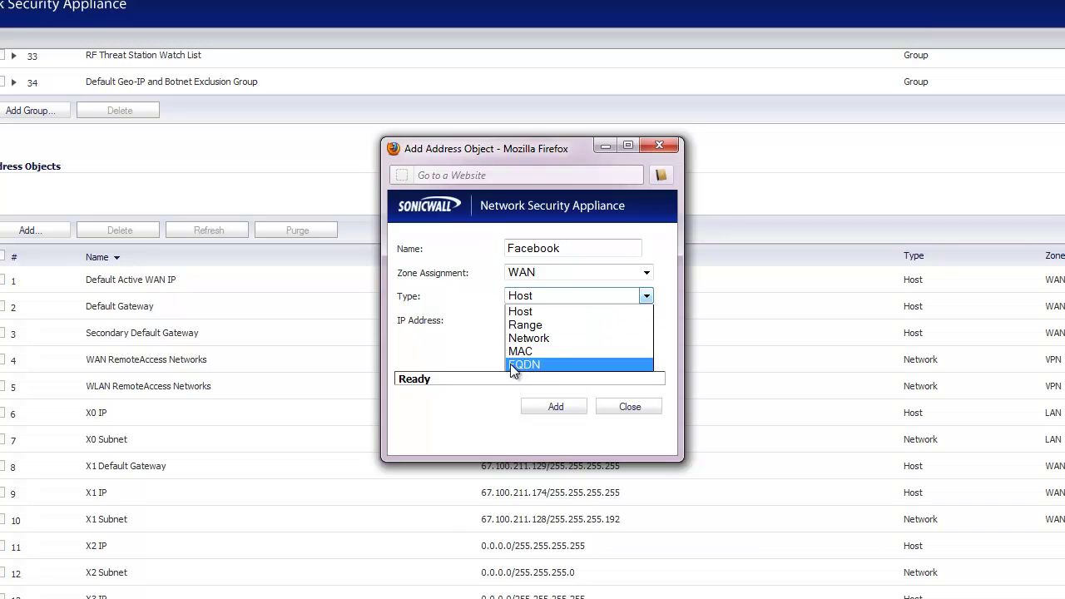
pyautogui.click(532, 367)
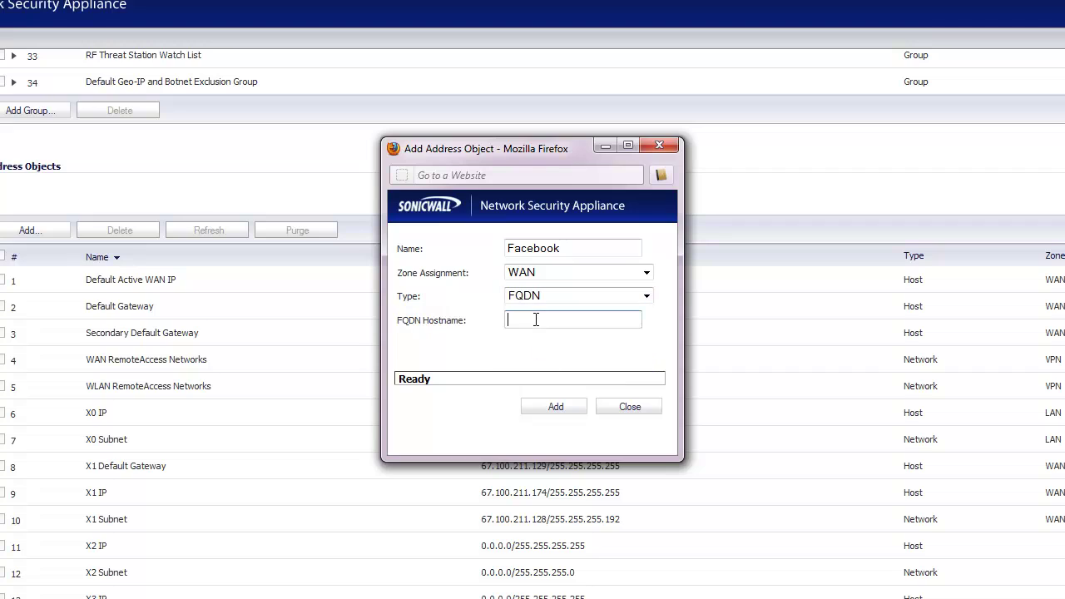
pyautogui.click(534, 320)
pyautogui.write('facebook.com')
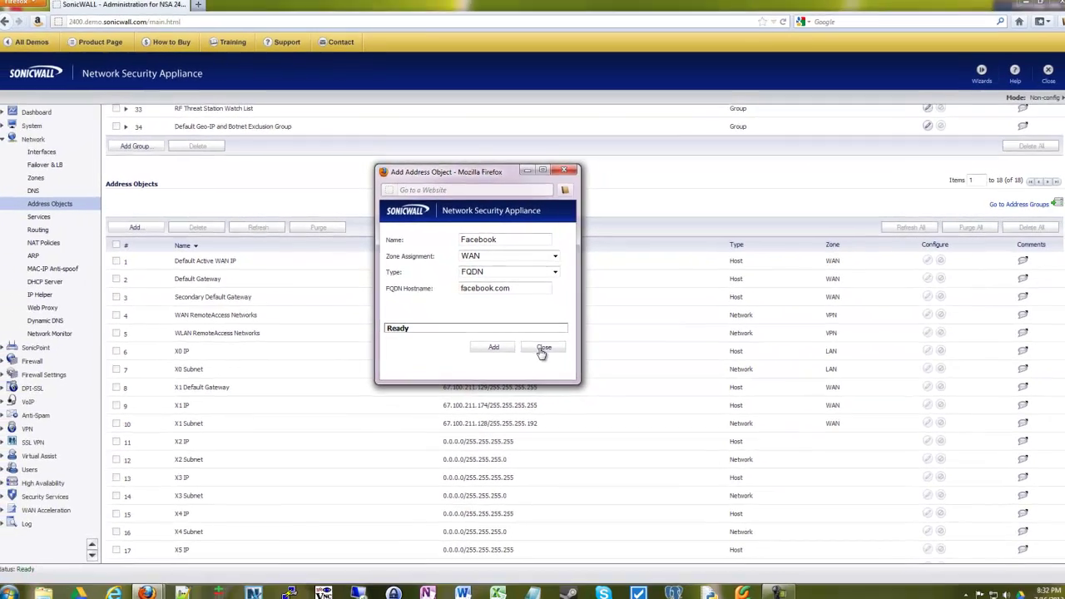
# - Close the Add Address Object window and go to Firewall > Access Rules
pyautogui.click(590, 391)
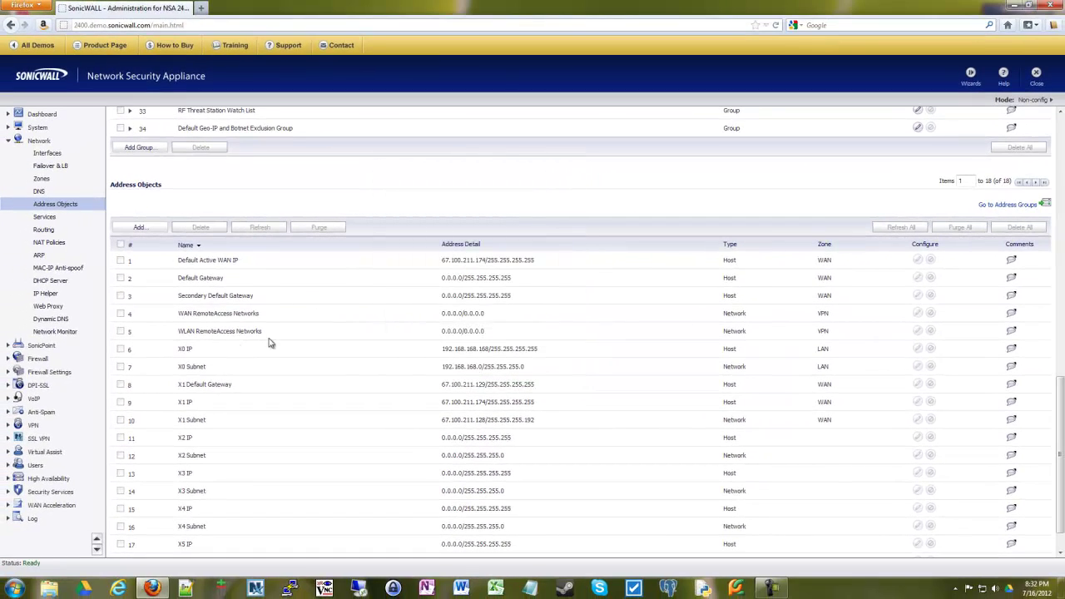
pyautogui.moveTo(174, 279); pyautogui.dragTo(245, 541)
pyautogui.click(258, 474)
pyautogui.click(38, 359)
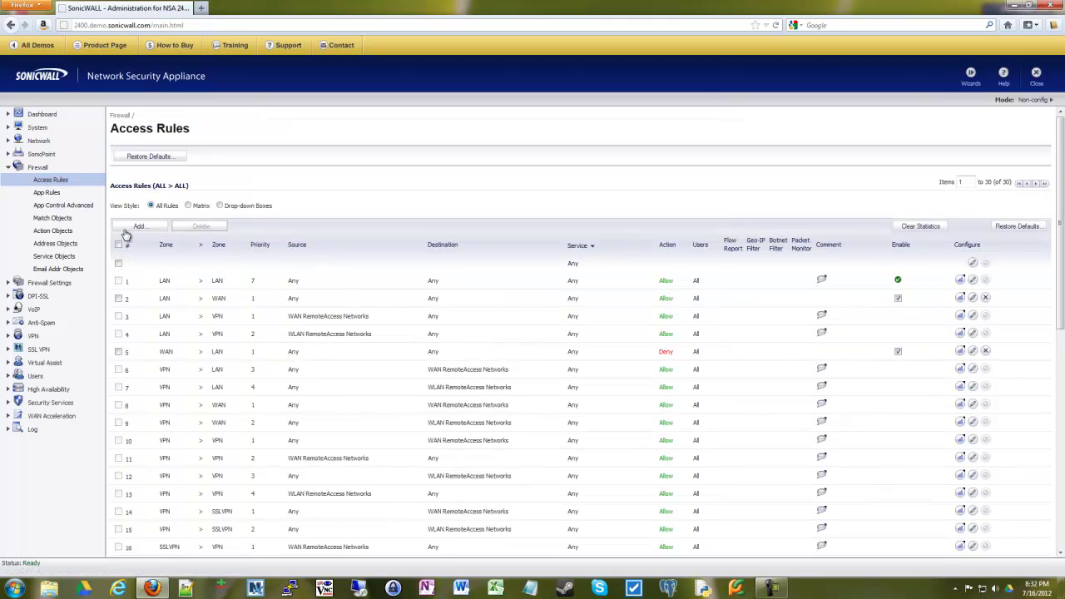
# - Add a new access rule from zone LAN to zone WAN with service Any
pyautogui.click(138, 227)
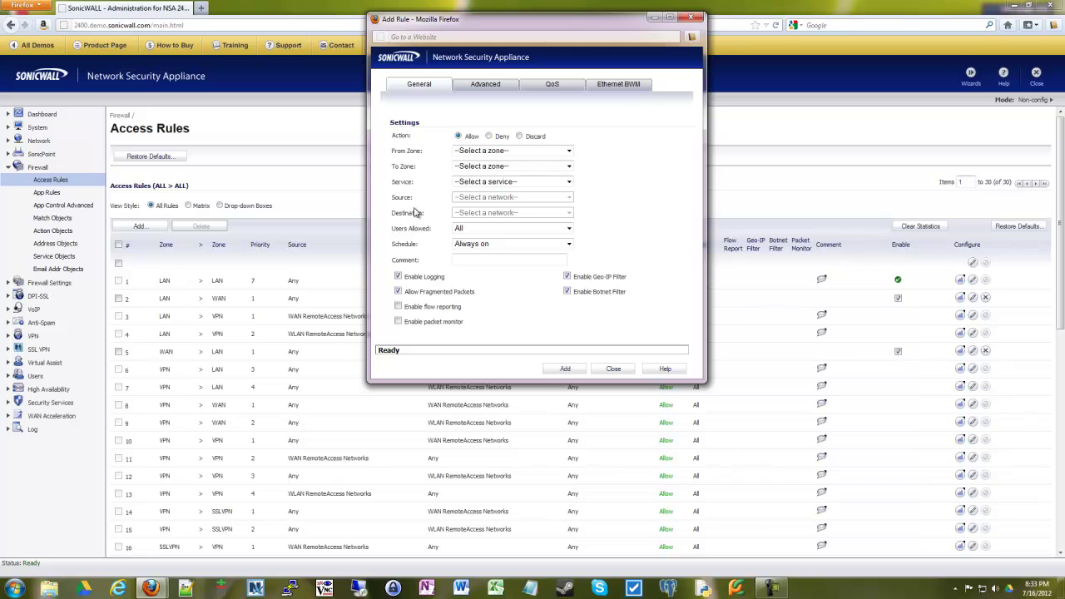
pyautogui.click(478, 152)
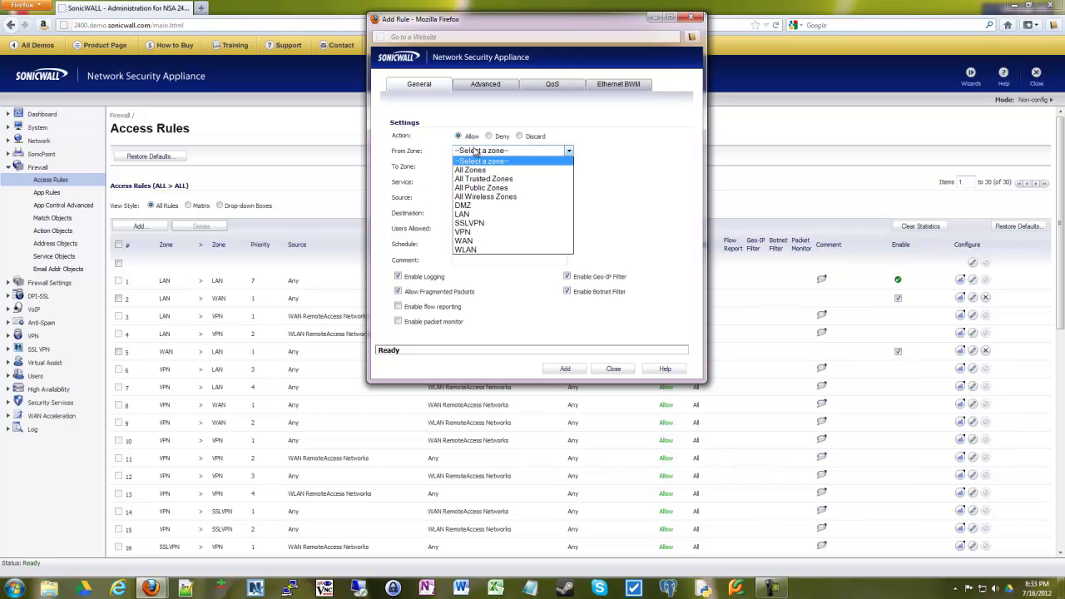
pyautogui.click(471, 215)
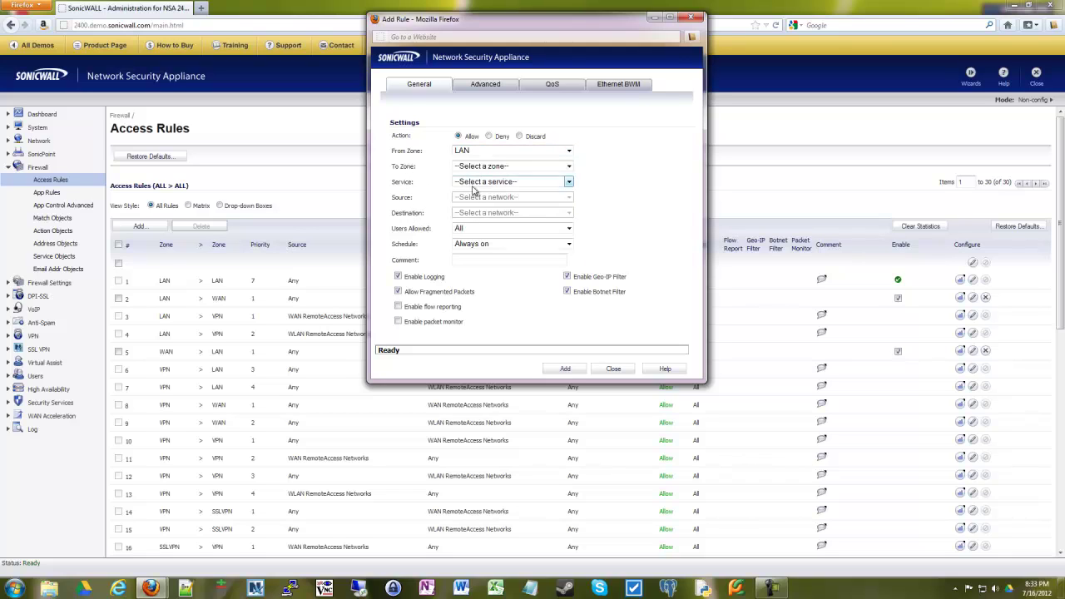
pyautogui.click(476, 167)
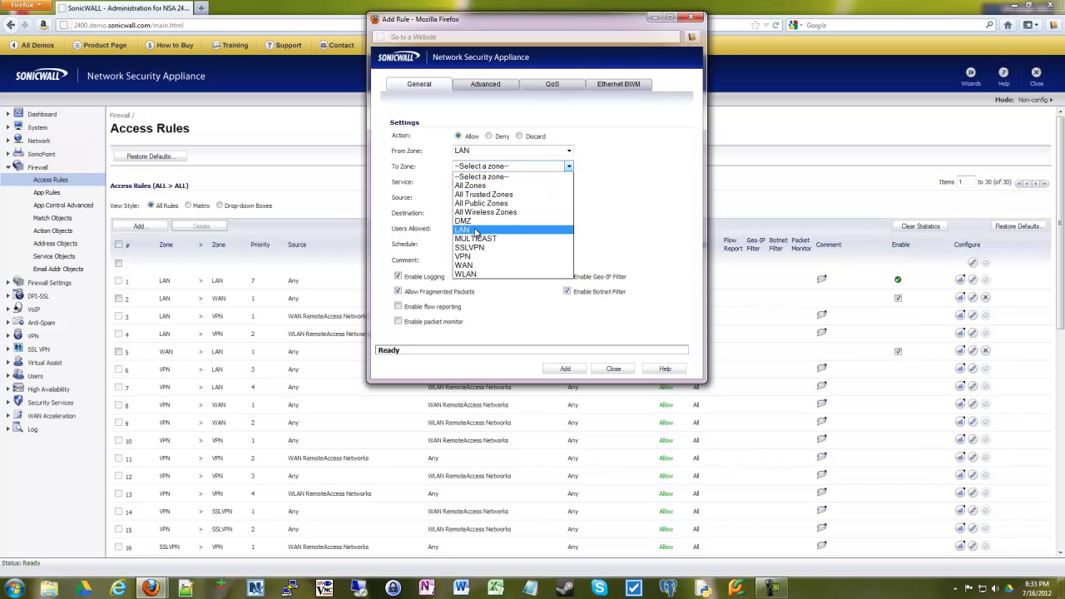
pyautogui.click(471, 266)
pyautogui.click(474, 181)
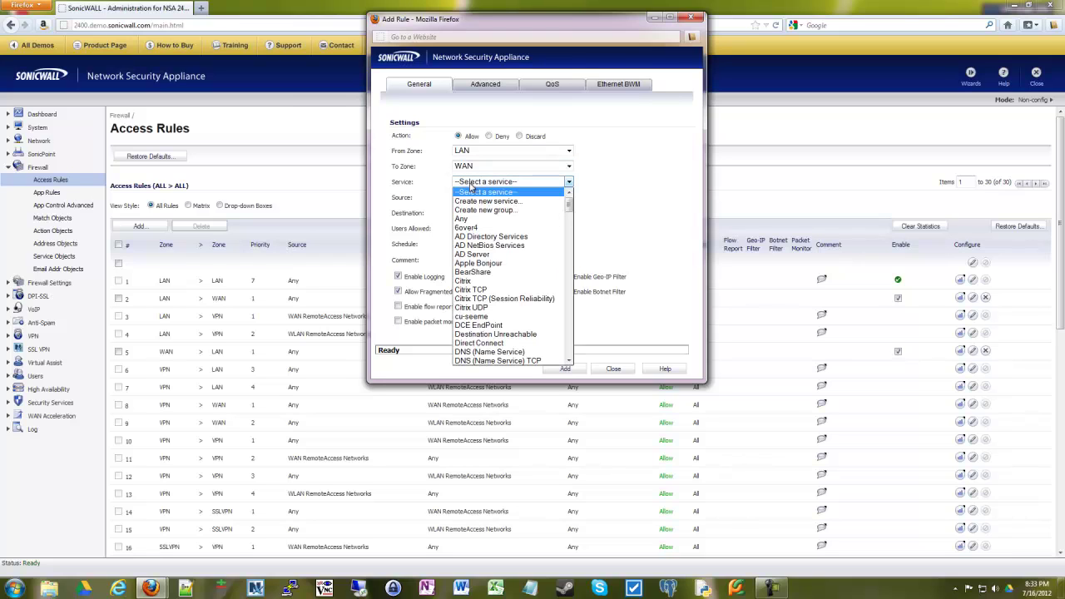
pyautogui.click(471, 223)
pyautogui.click(464, 183)
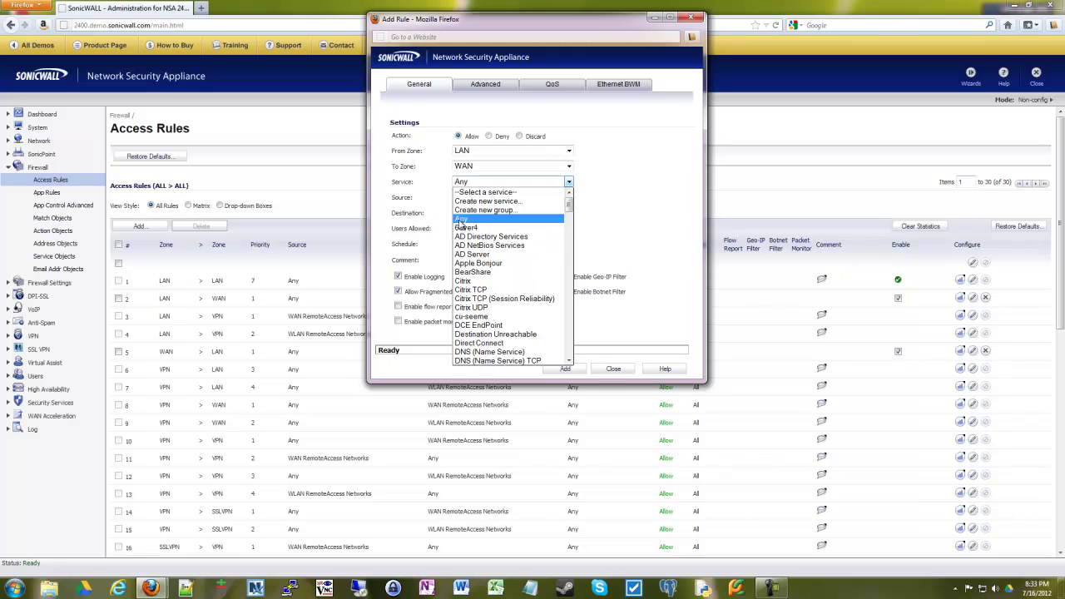
pyautogui.click(461, 219)
# - Set the rule's source to LAN Subnets and destination to Kaspersky Client AV Enforcement List
pyautogui.click(456, 198)
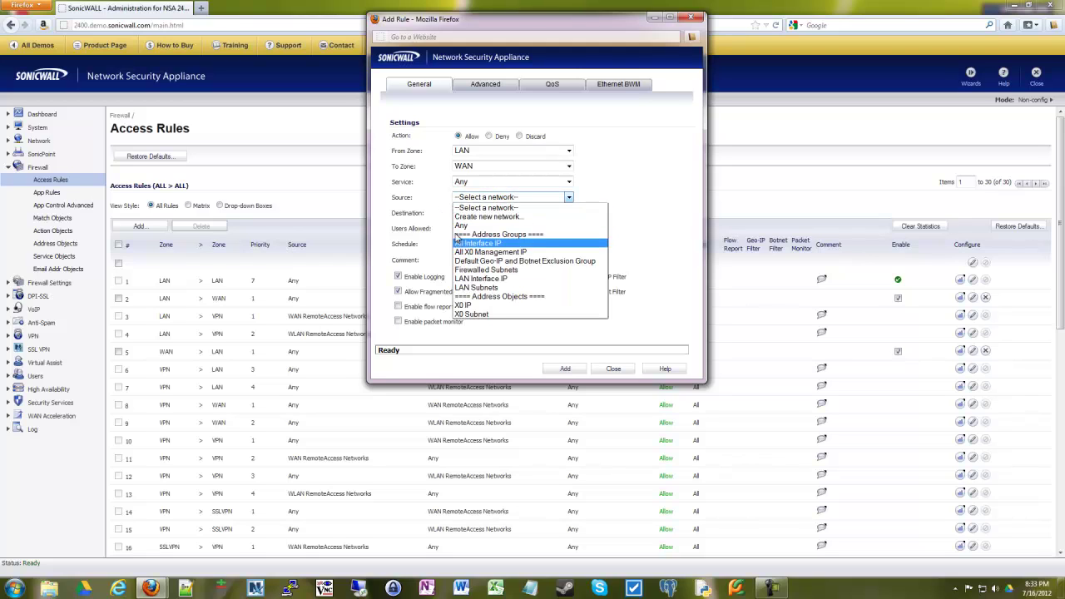
pyautogui.click(474, 288)
pyautogui.click(462, 214)
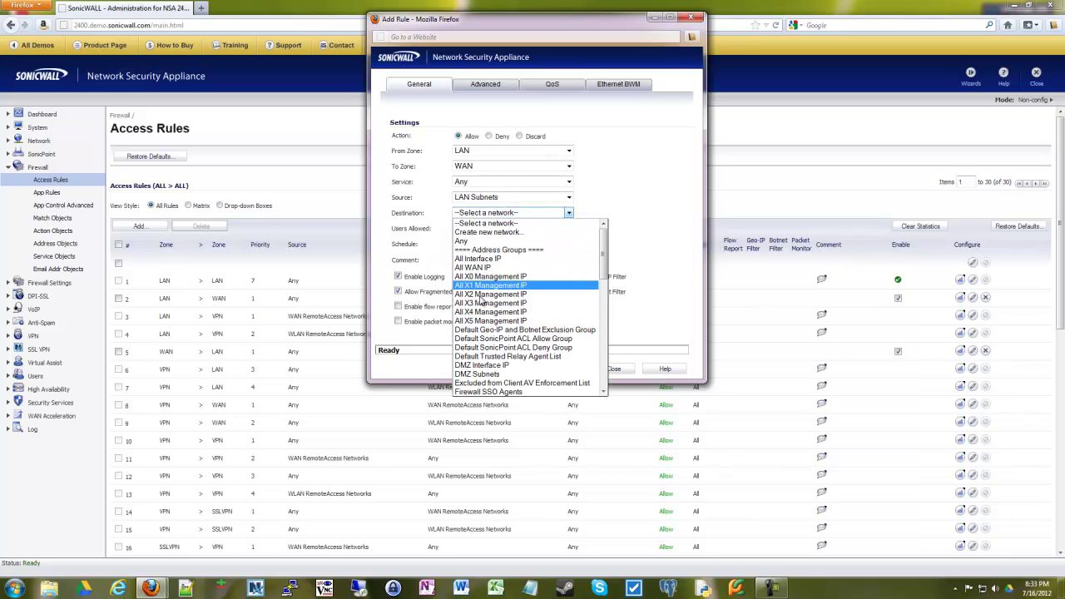
pyautogui.scroll(-5, 498, 258)
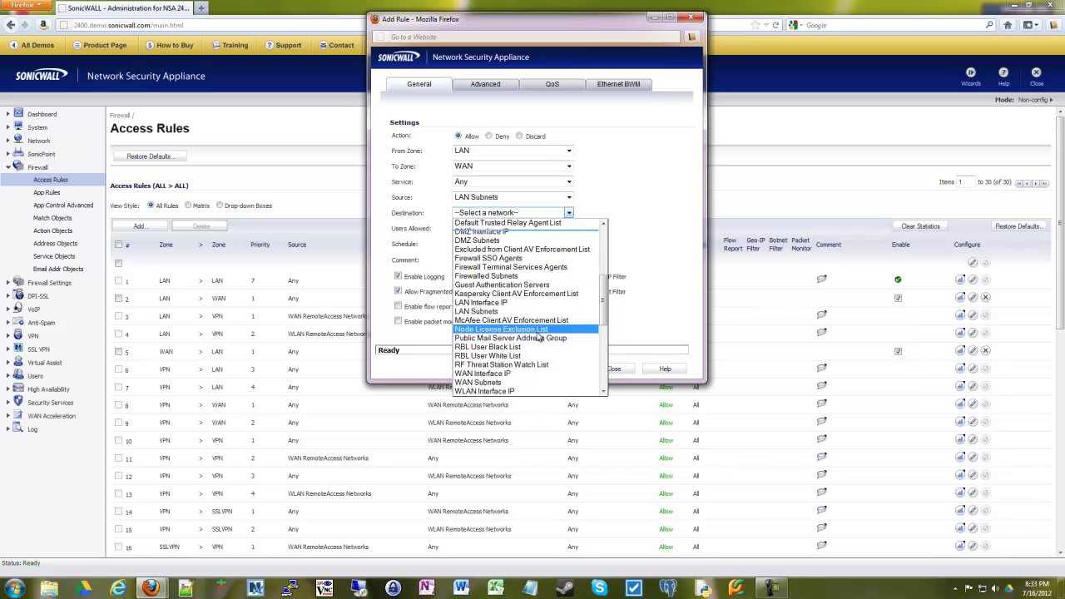
pyautogui.scroll(-3, 502, 298)
pyautogui.scroll(3, 503, 282)
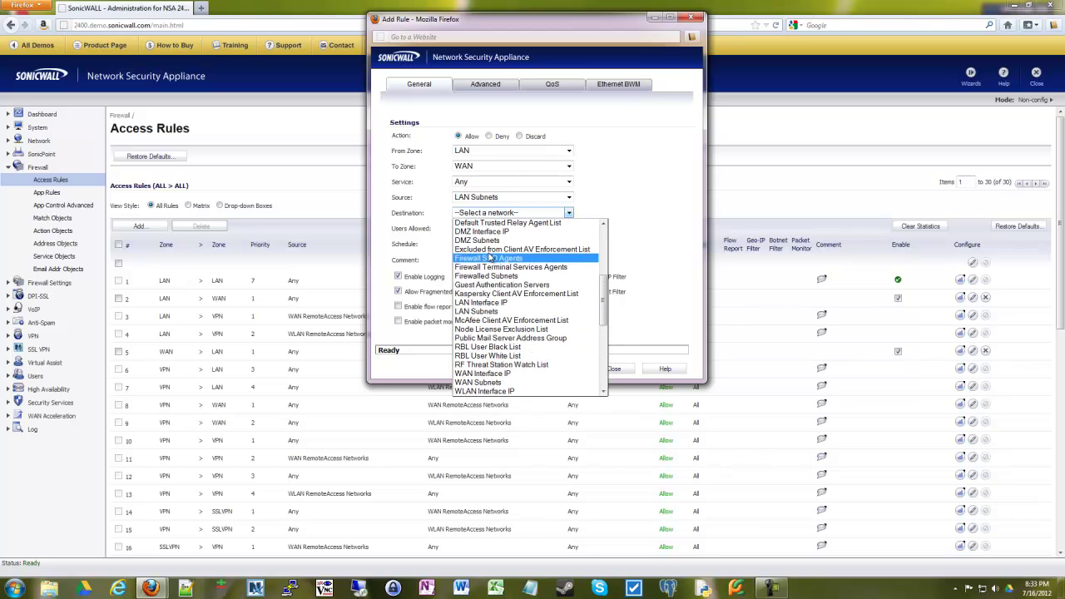
pyautogui.scroll(-6, 503, 332)
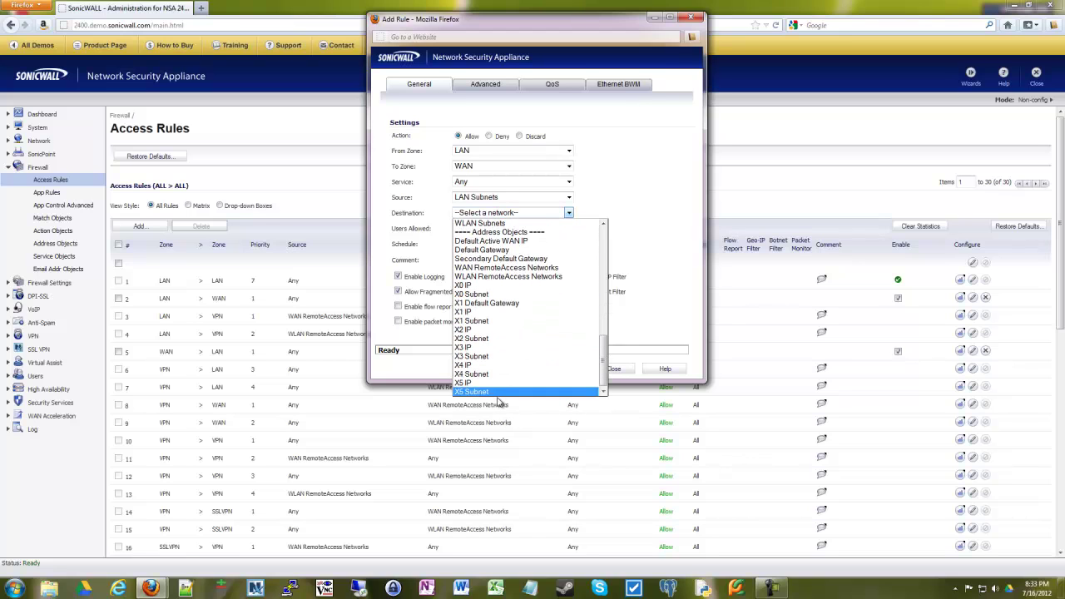
pyautogui.scroll(6, 503, 370)
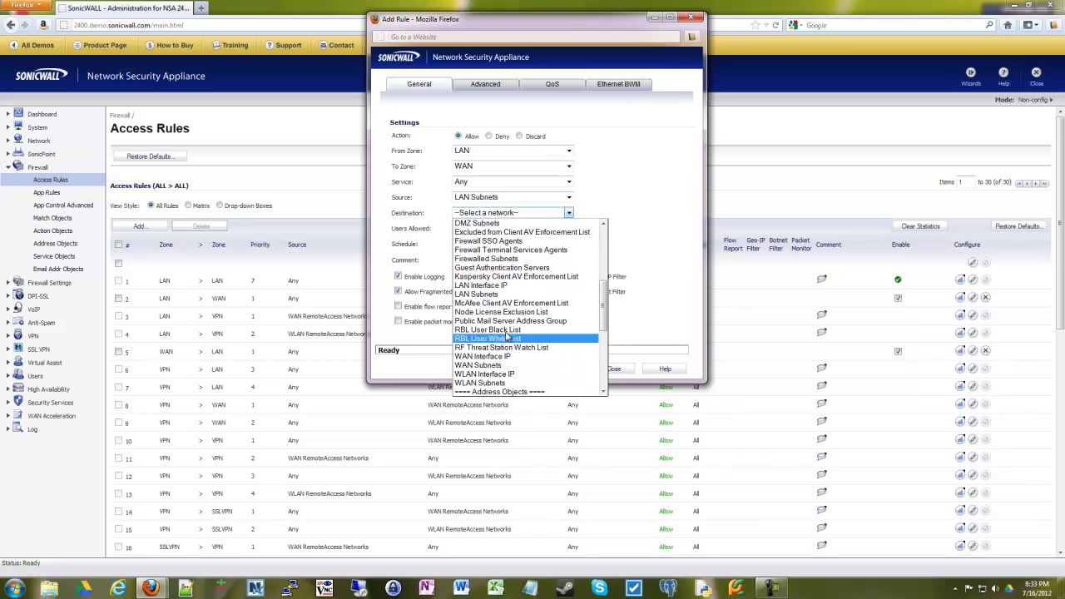
pyautogui.scroll(1, 495, 306)
pyautogui.click(497, 303)
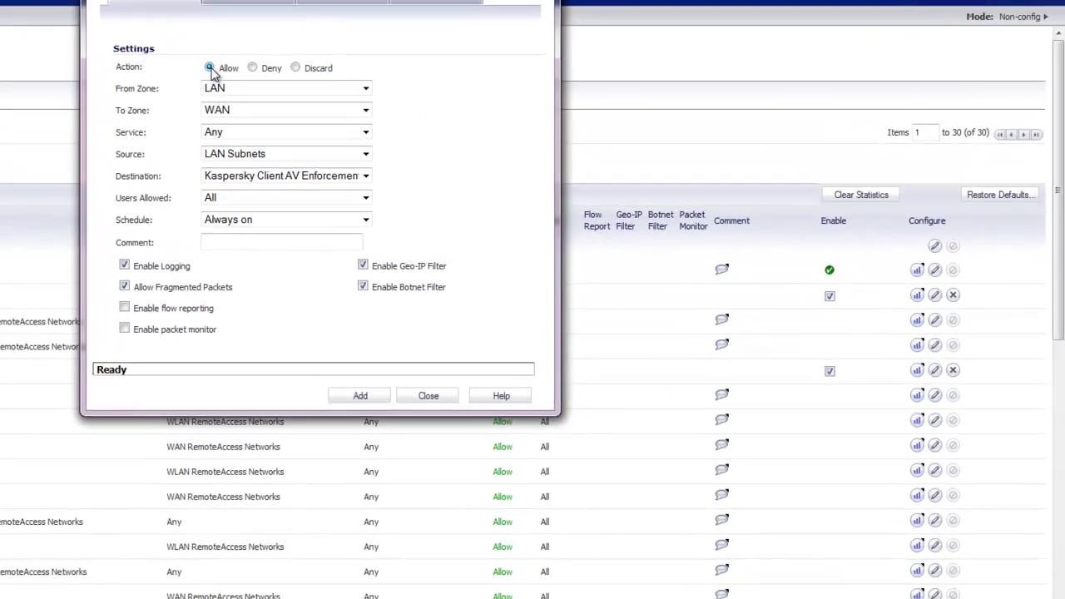
# - Set the rule action to Deny and enter the comment 'Block Facebook'
pyautogui.click(253, 68)
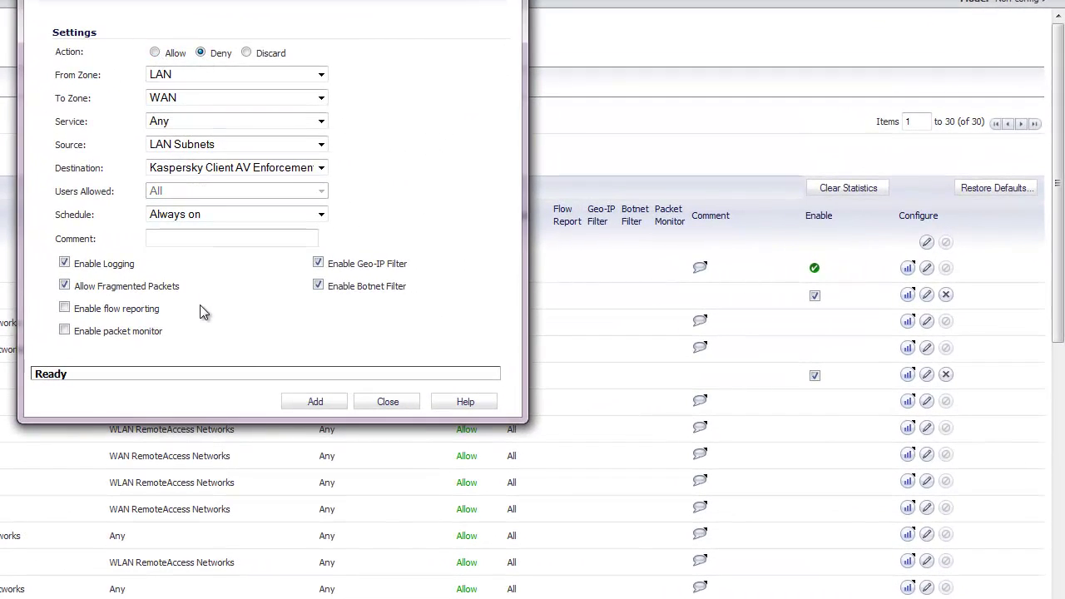
pyautogui.click(173, 239)
pyautogui.write('D')
pyautogui.press('BackSpace')
pyautogui.write('Block Fc')
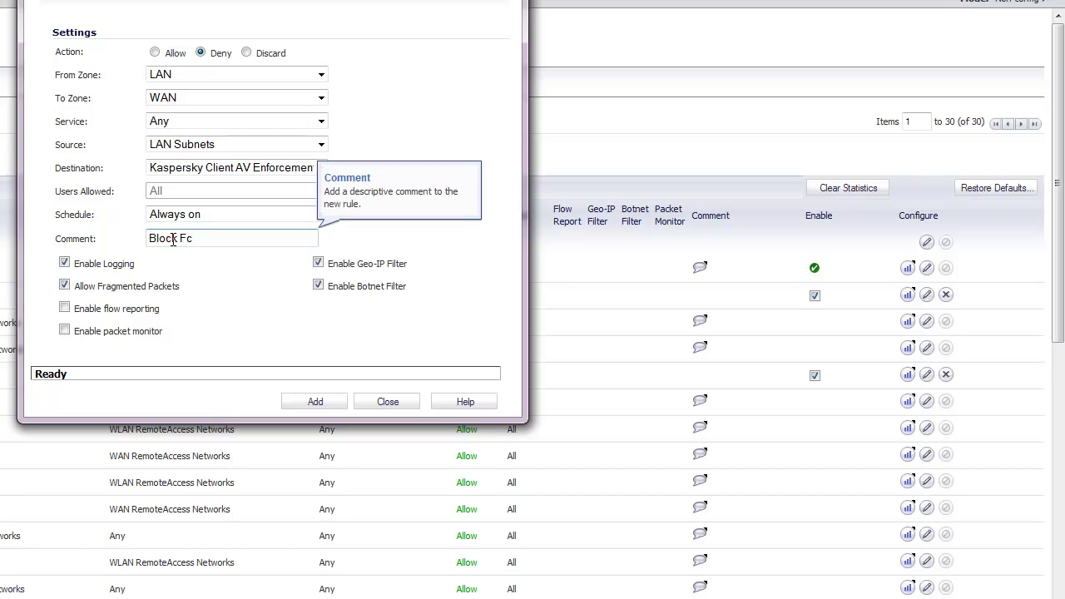
pyautogui.press('BackSpace')
pyautogui.write('acebook')
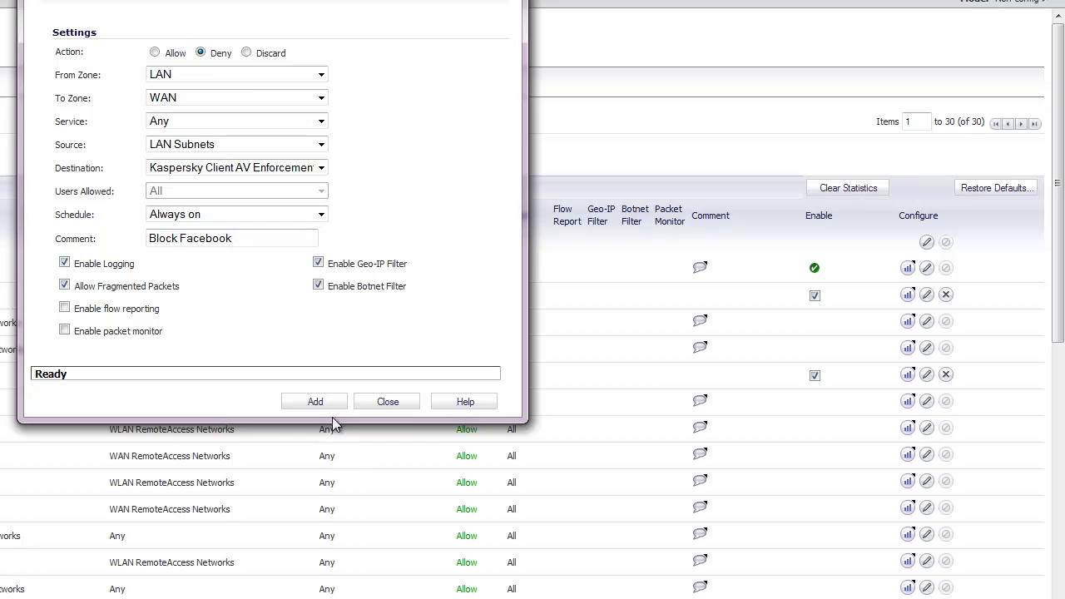
pyautogui.click(385, 402)
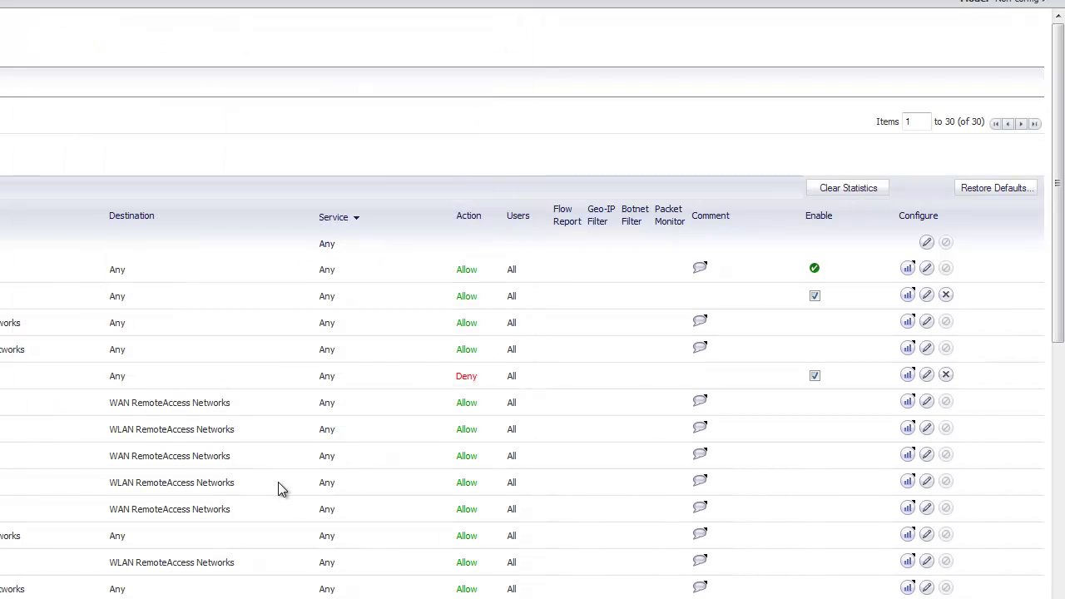